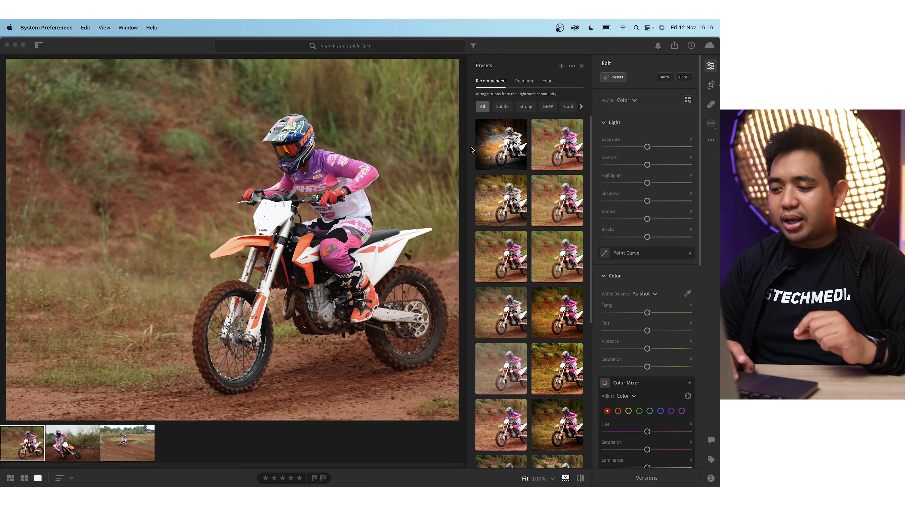
# - Apply the first recommended preset, with the black background and orange grass, and inspect the rider up close
pyautogui.click(510, 150)
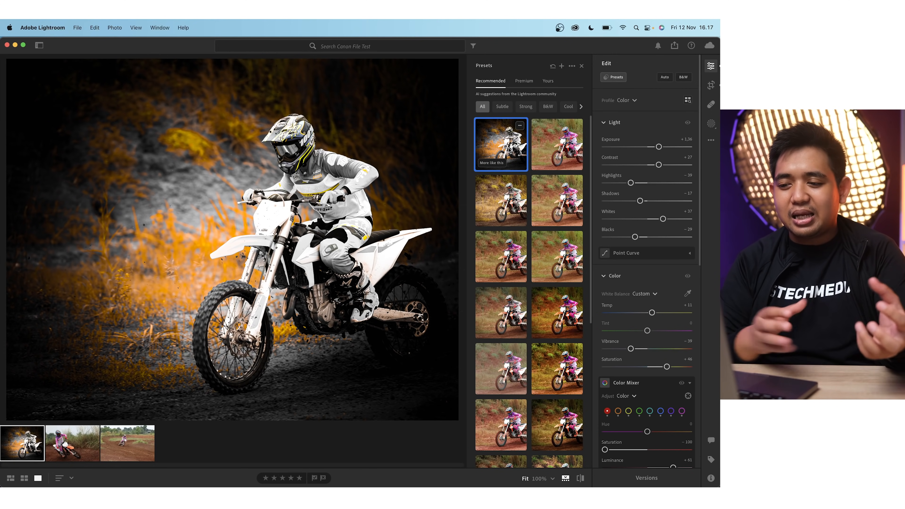
pyautogui.click(294, 148)
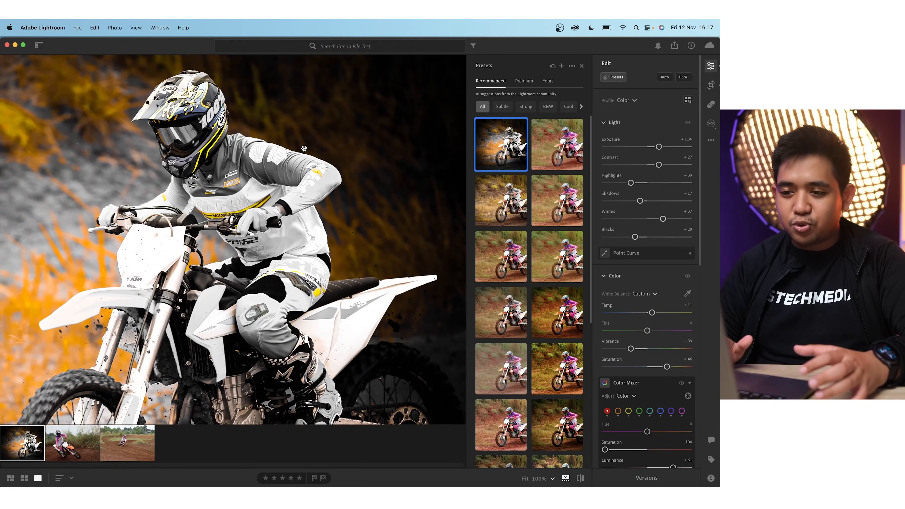
pyautogui.moveTo(304, 148); pyautogui.dragTo(382, 166)
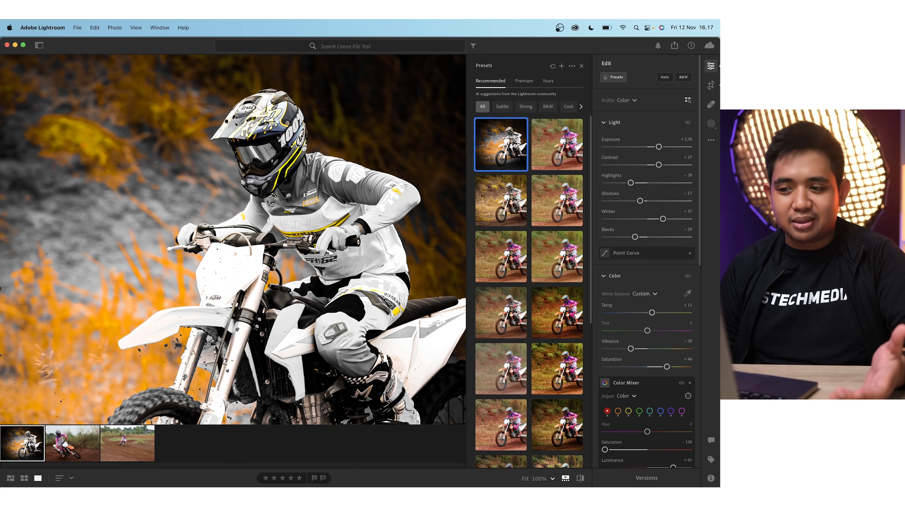
pyautogui.click(304, 148)
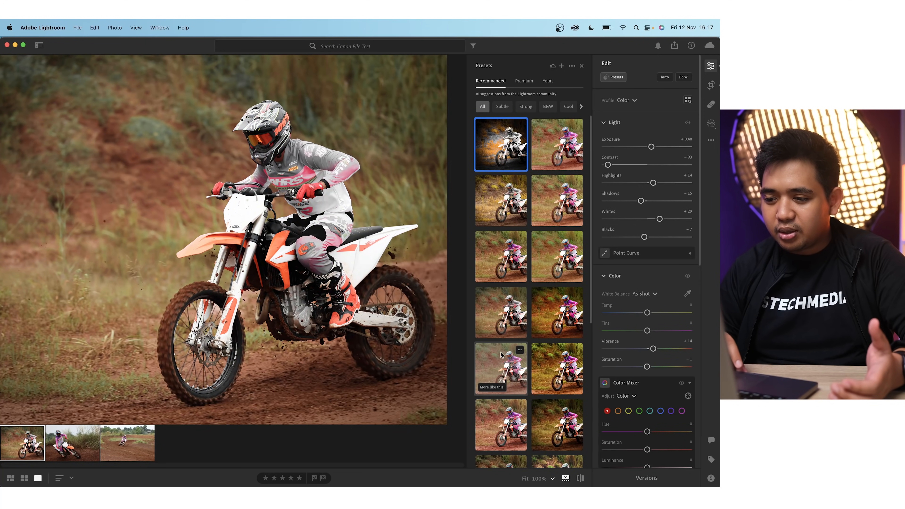
# - Browse the recommended presets and apply the warm-background one with a desaturated rider, first in the last row
pyautogui.scroll(-1, 531, 367)
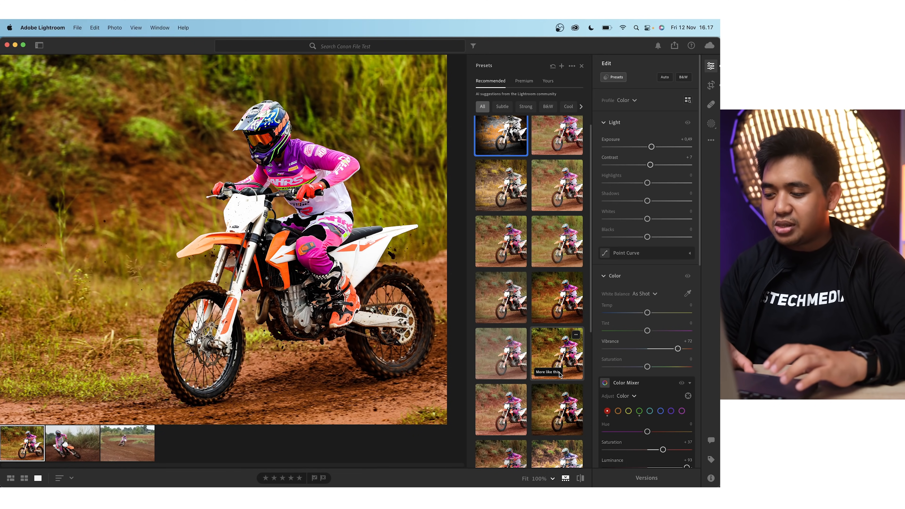
pyautogui.scroll(-3, 558, 374)
pyautogui.scroll(-5, 559, 375)
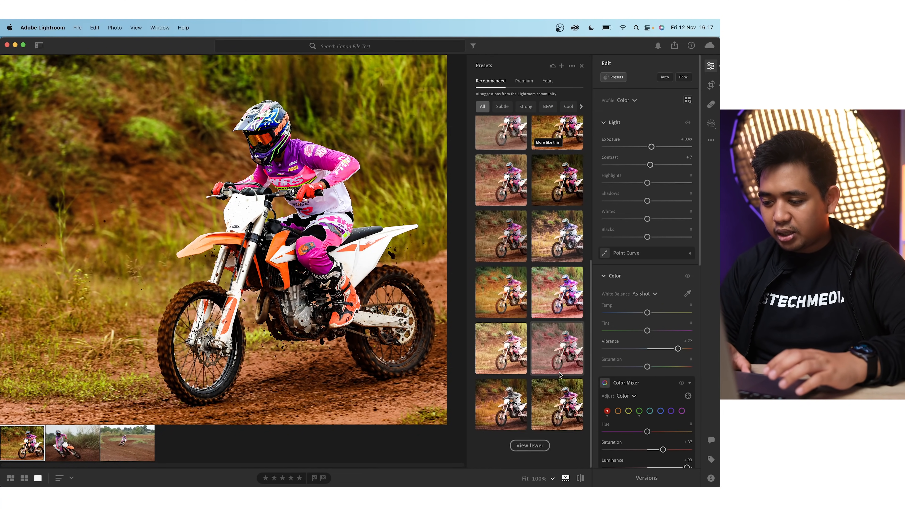
pyautogui.click(510, 402)
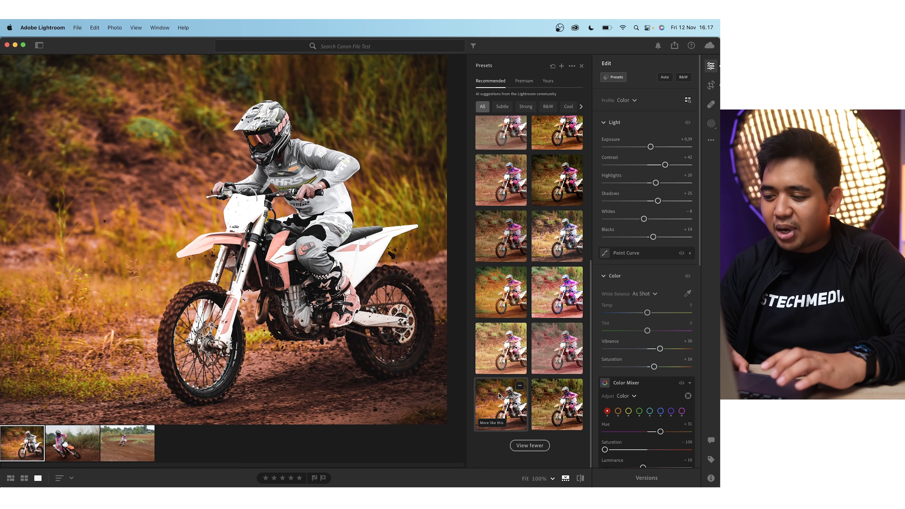
pyautogui.click(500, 400)
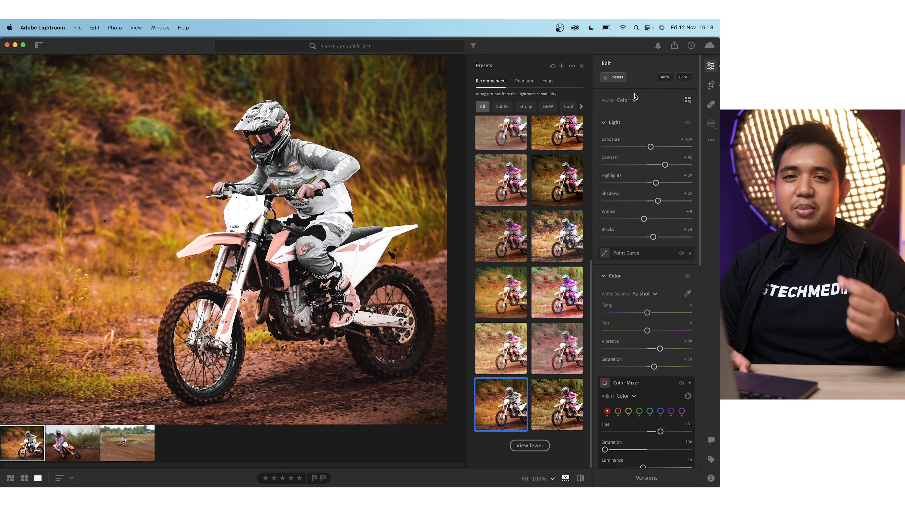
# - Create a new mask that automatically selects the rider and motorcycle with Select Subject
pyautogui.moveTo(605, 101)
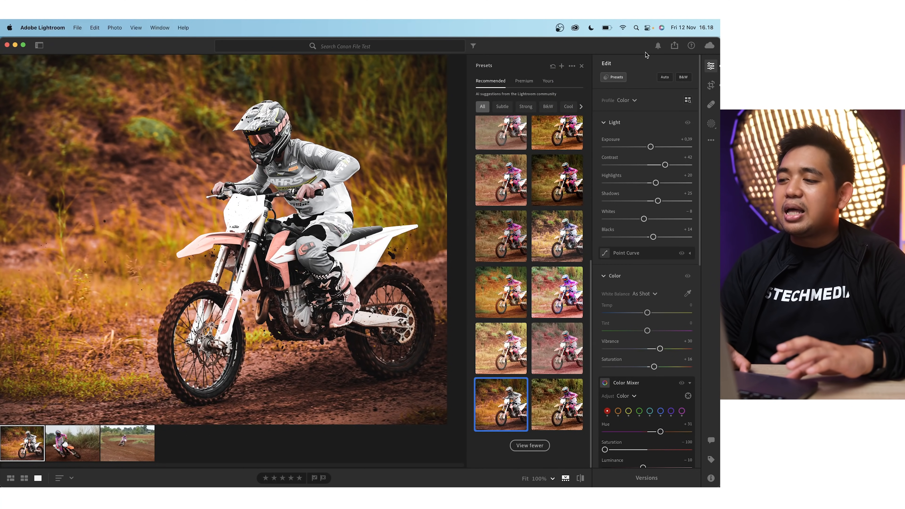
pyautogui.click(711, 127)
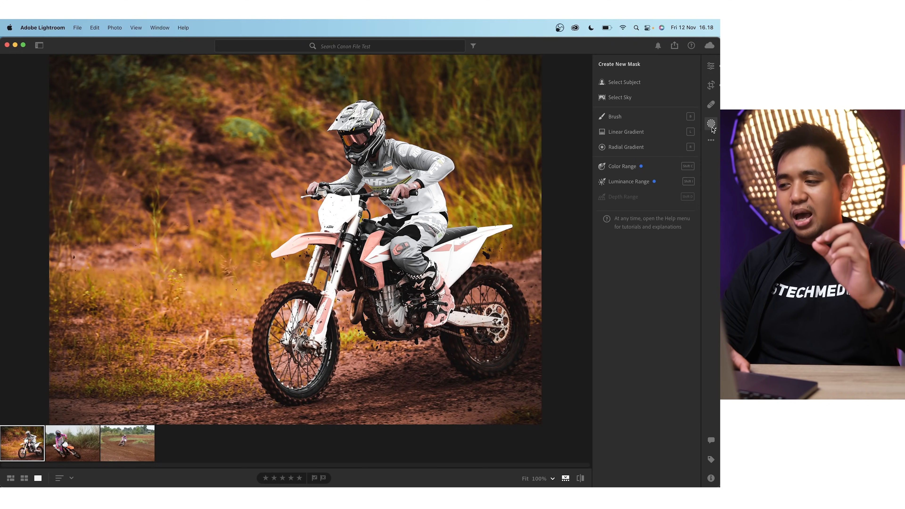
pyautogui.click(711, 124)
pyautogui.click(711, 124)
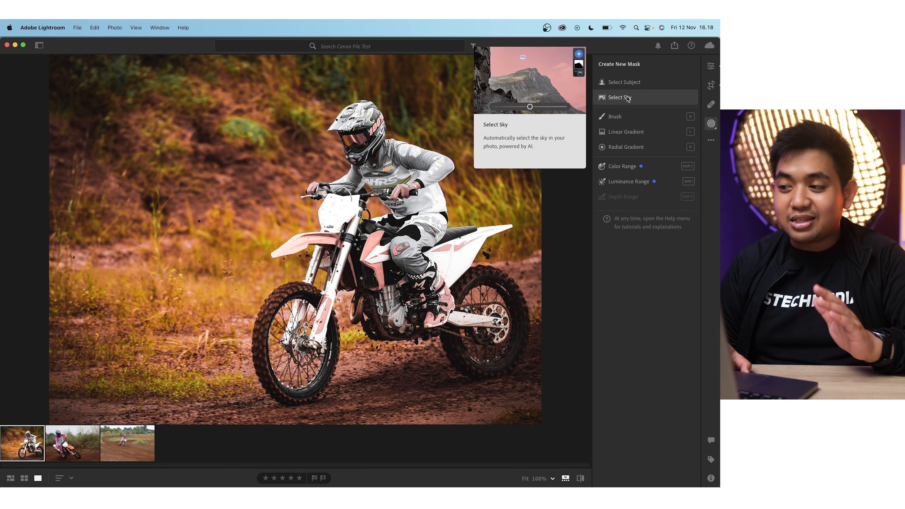
pyautogui.click(639, 83)
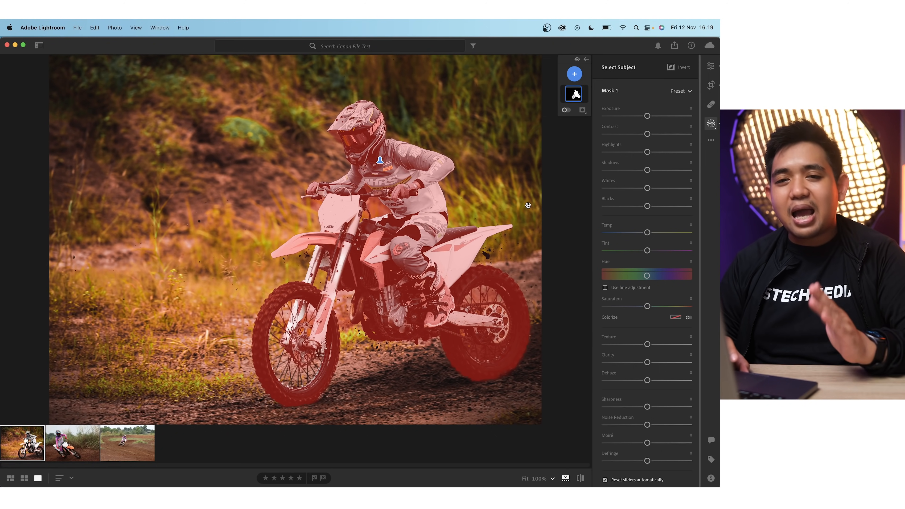
# - Try lowering the subject mask's Exposure to -0.96 and undo the change
pyautogui.click(647, 134)
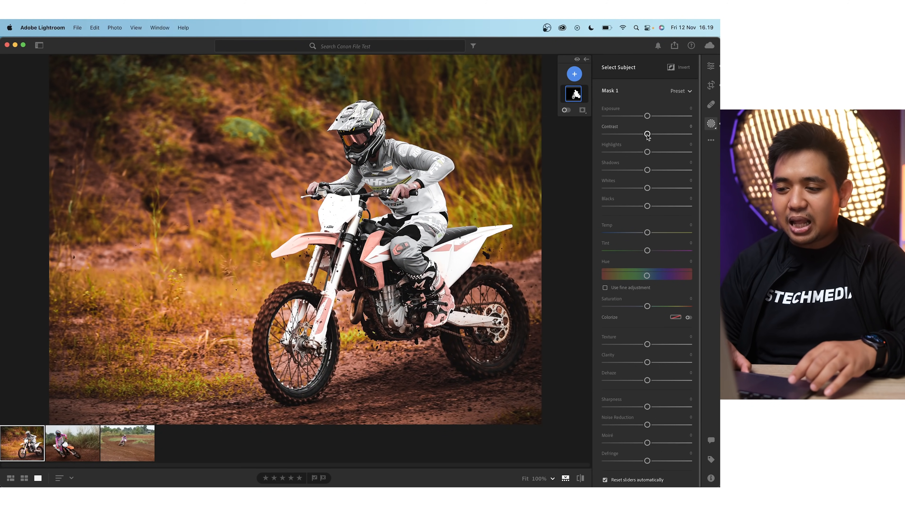
pyautogui.moveTo(648, 135); pyautogui.dragTo(636, 116)
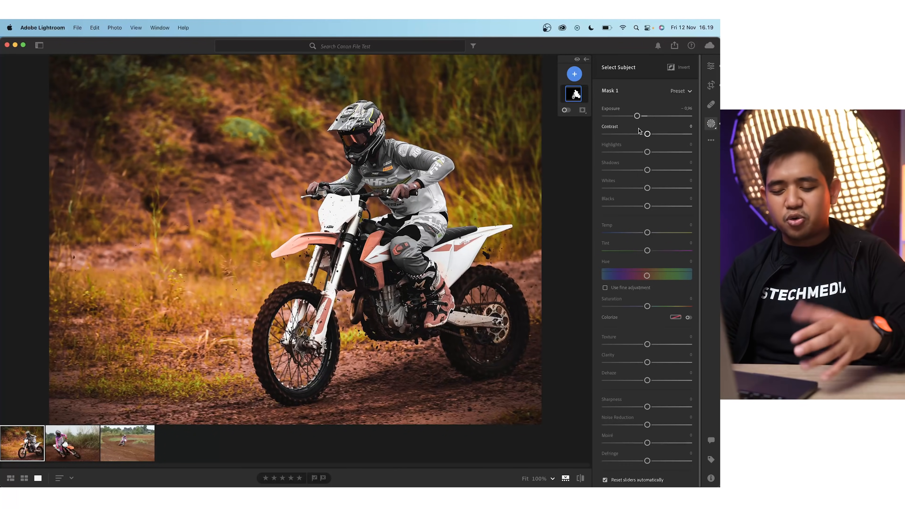
pyautogui.press('super+z')
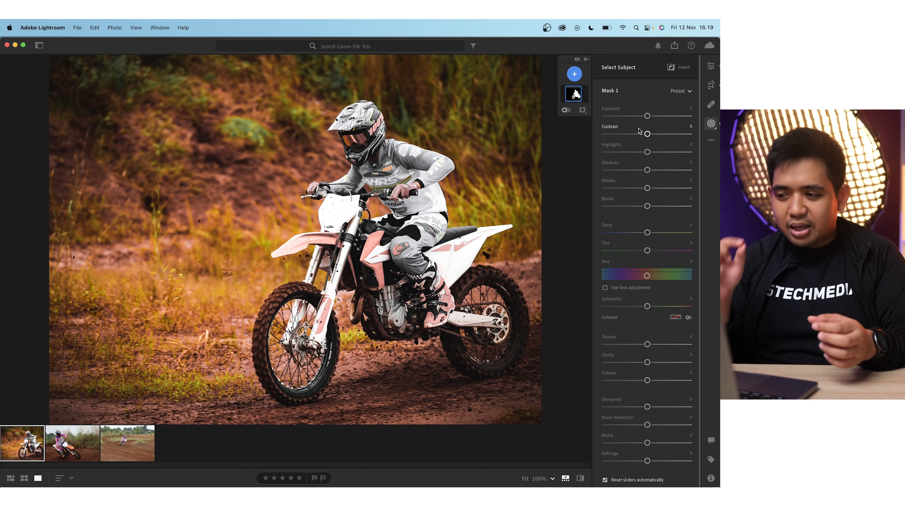
# - Add a second Select Subject mask, invert it to cover the background, and lower its Exposure to -0.96
pyautogui.click(575, 75)
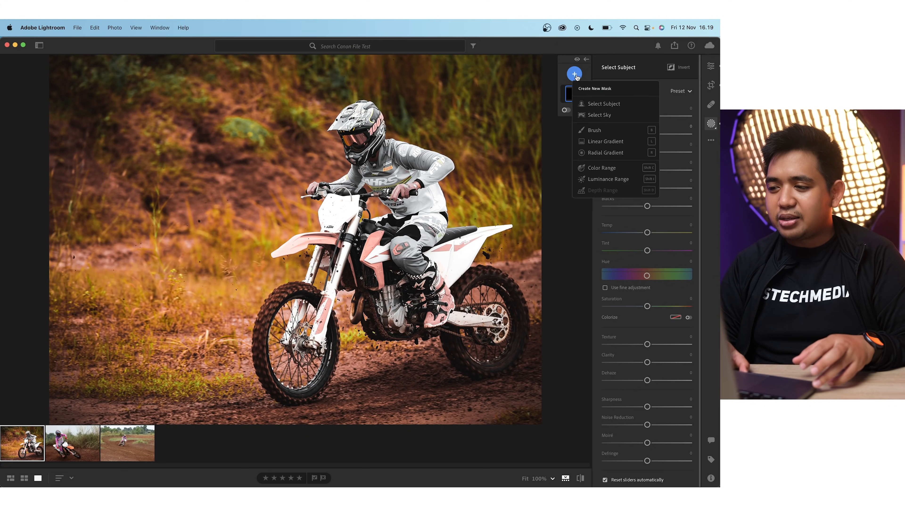
pyautogui.click(605, 109)
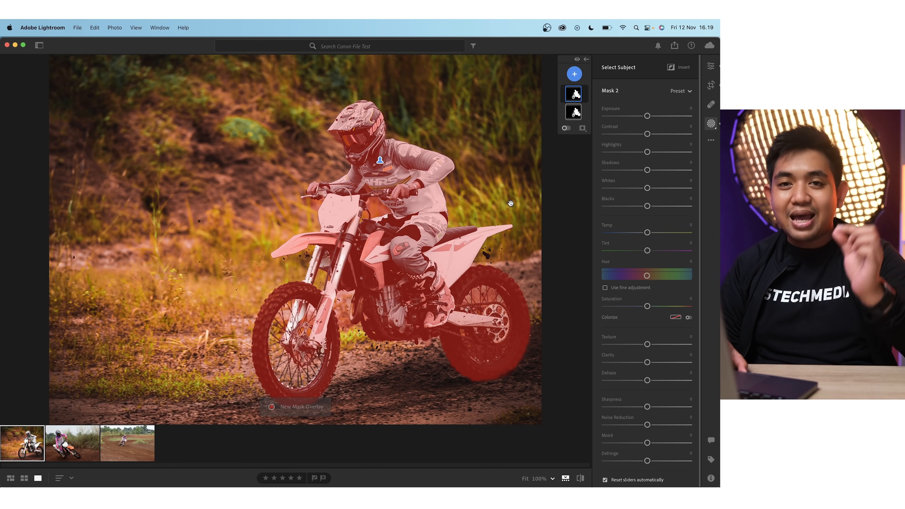
pyautogui.click(673, 68)
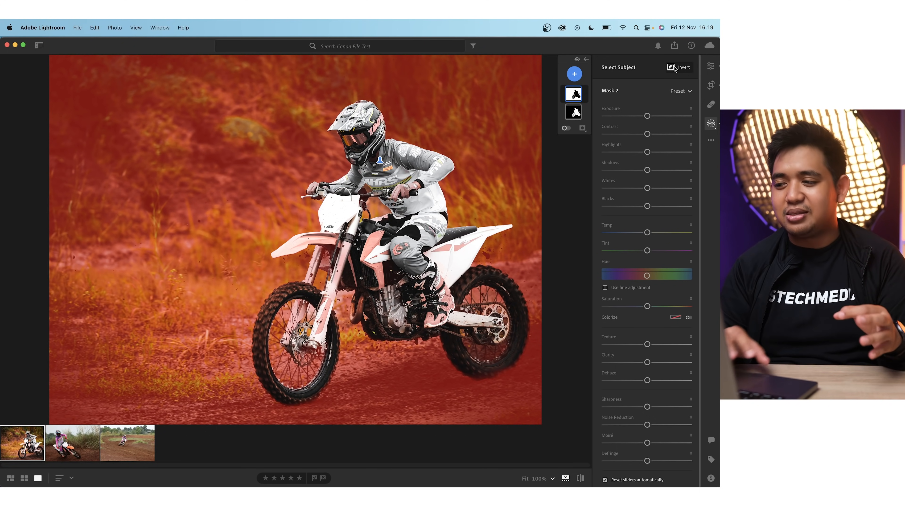
pyautogui.moveTo(646, 116); pyautogui.dragTo(639, 119)
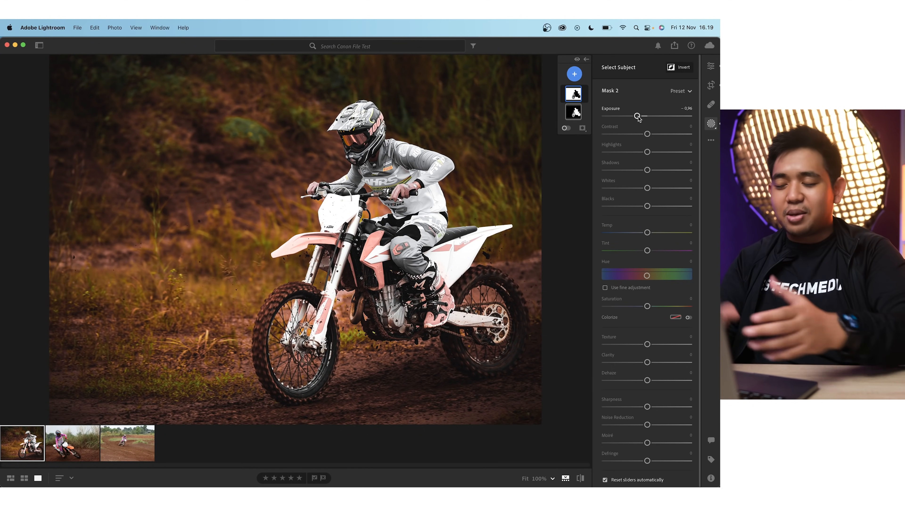
# - On the rider mask (Mask 1), raise Contrast to +55 and Saturation to +12
pyautogui.moveTo(568, 114)
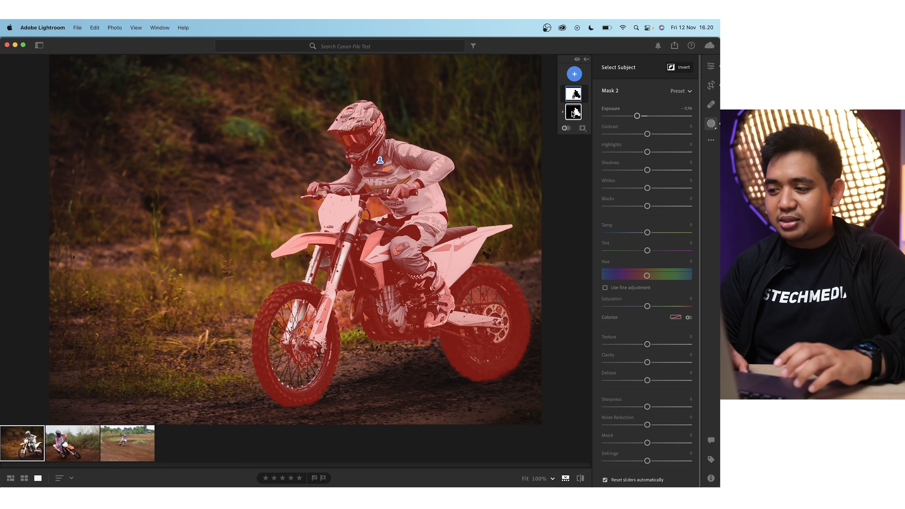
pyautogui.click(572, 114)
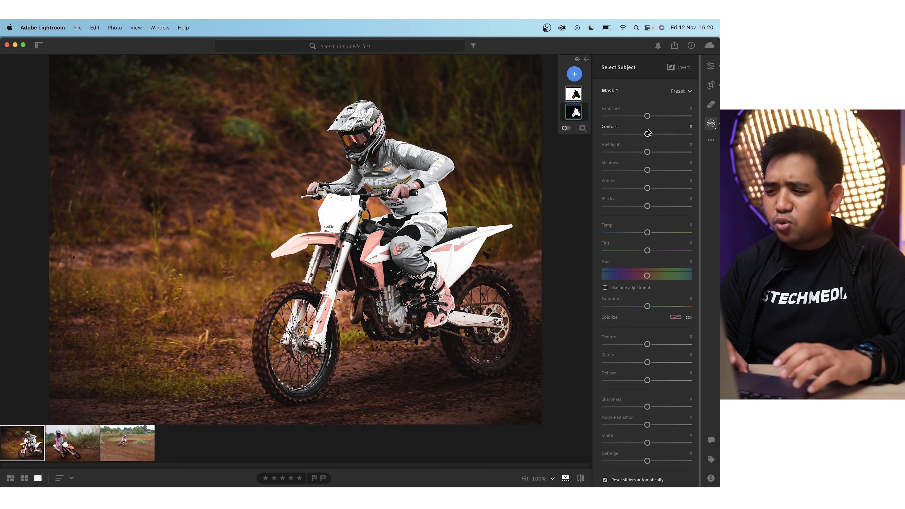
pyautogui.moveTo(648, 136); pyautogui.dragTo(671, 158)
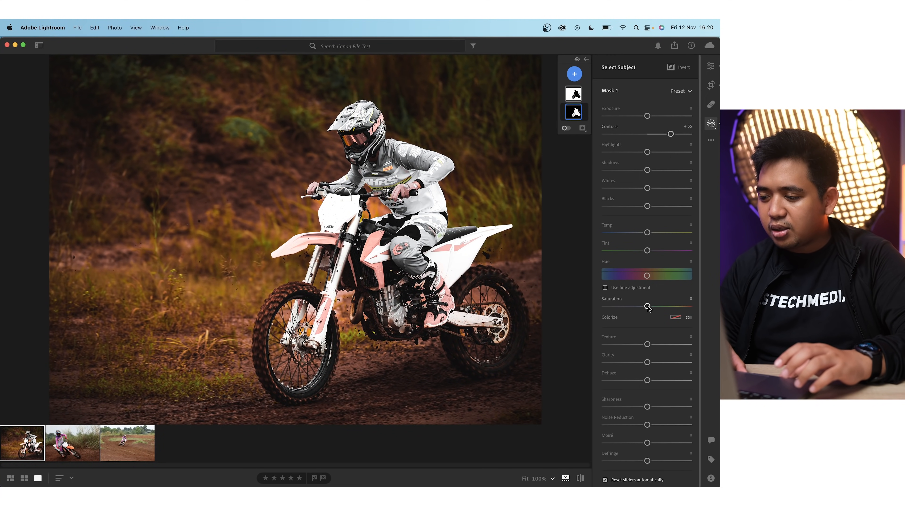
pyautogui.moveTo(647, 308); pyautogui.dragTo(656, 308)
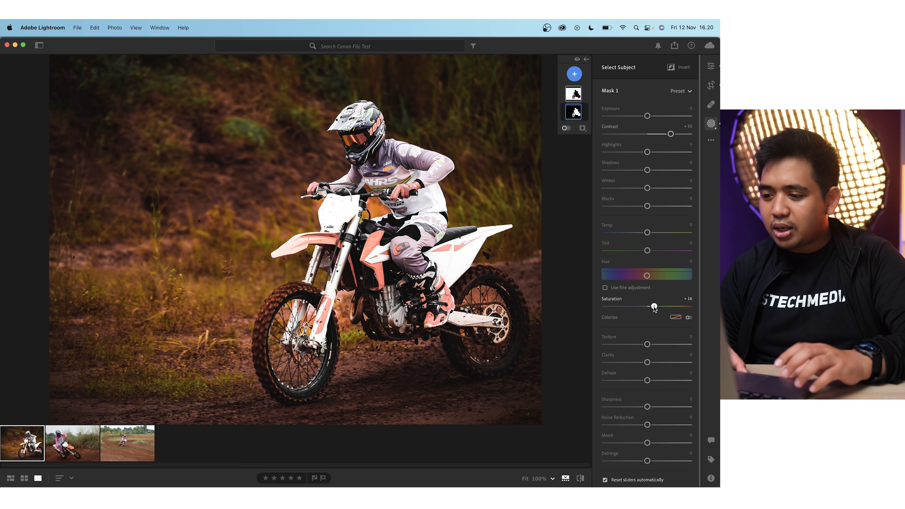
pyautogui.moveTo(657, 309); pyautogui.dragTo(656, 308)
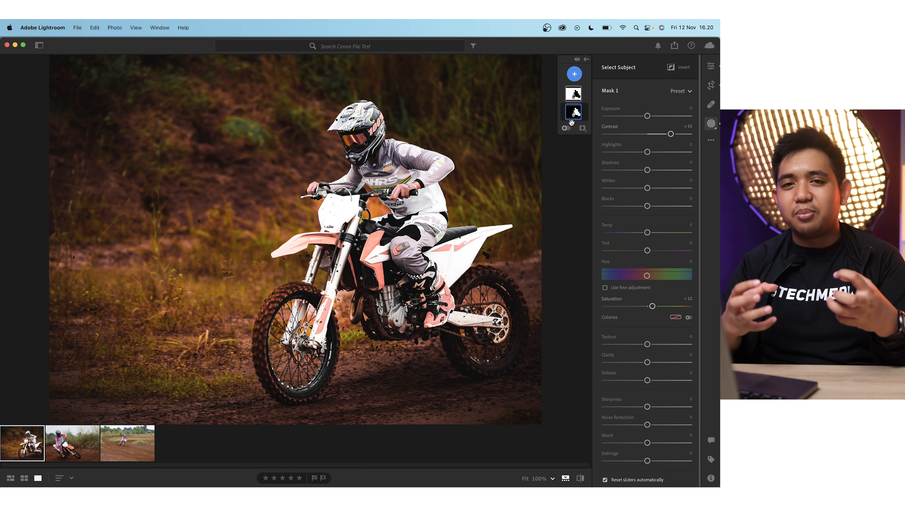
# - Readjust the inverted background mask (Mask 2), trying Exposure at -4.00 and settling at about -1.16
pyautogui.click(573, 94)
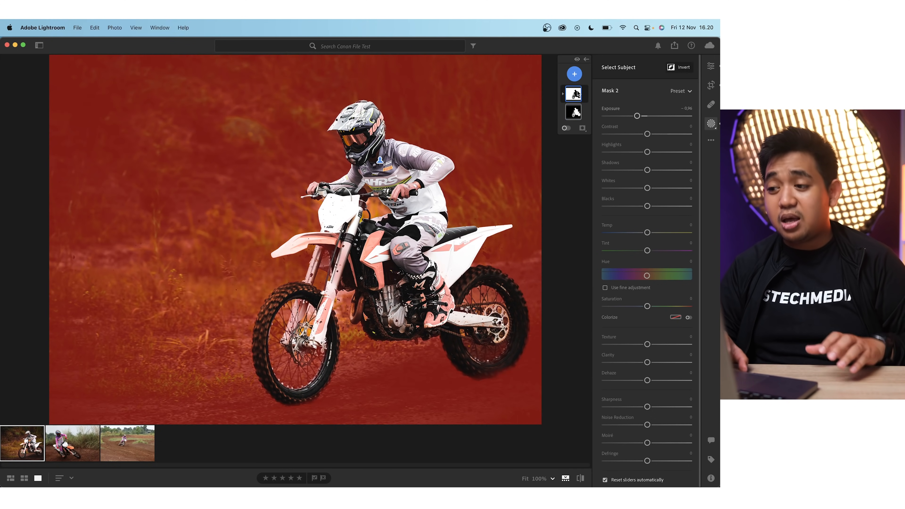
pyautogui.moveTo(638, 116); pyautogui.dragTo(636, 118)
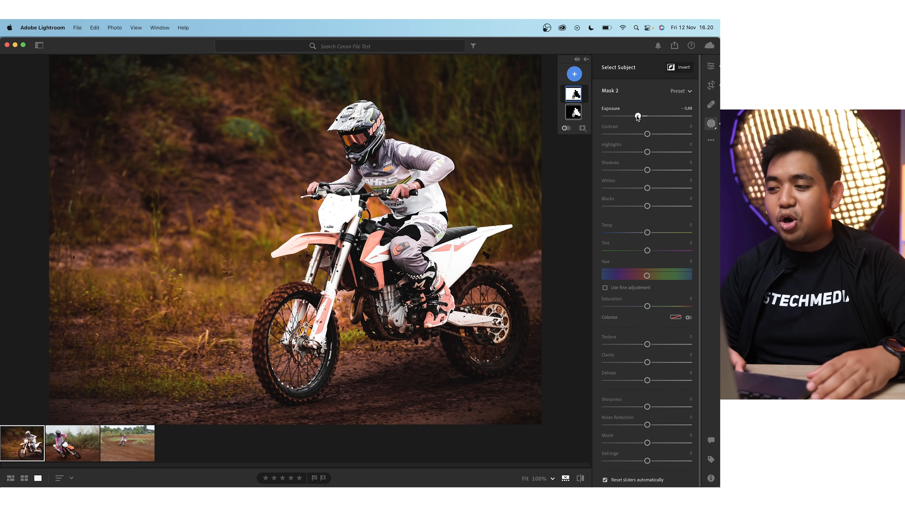
pyautogui.moveTo(638, 117); pyautogui.dragTo(557, 123)
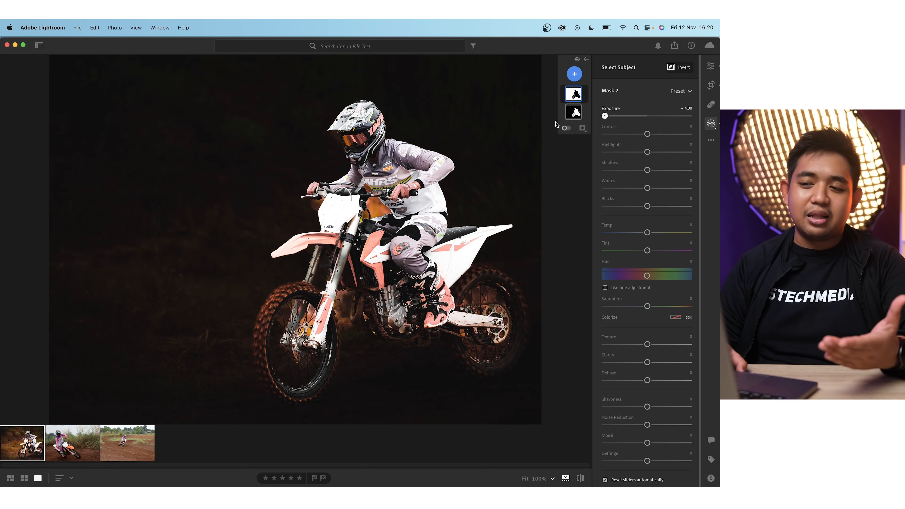
pyautogui.moveTo(599, 123); pyautogui.dragTo(636, 123)
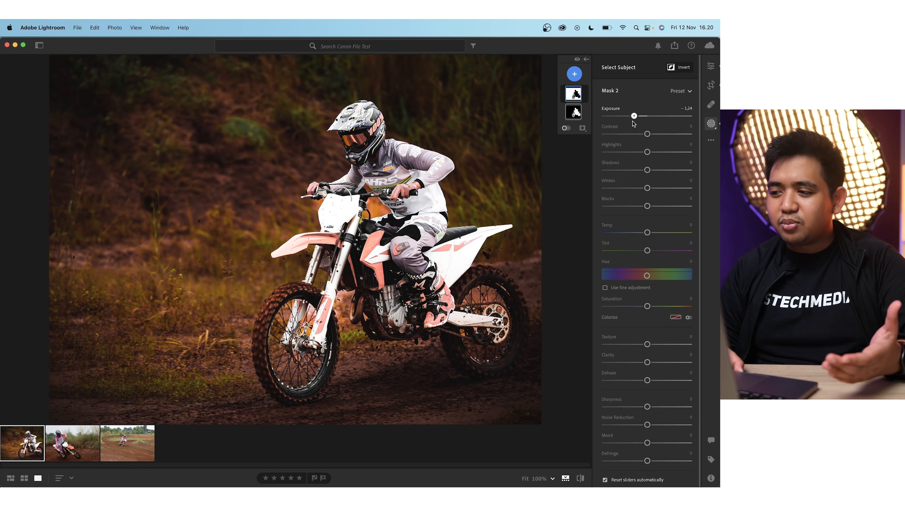
pyautogui.moveTo(635, 123); pyautogui.dragTo(634, 124)
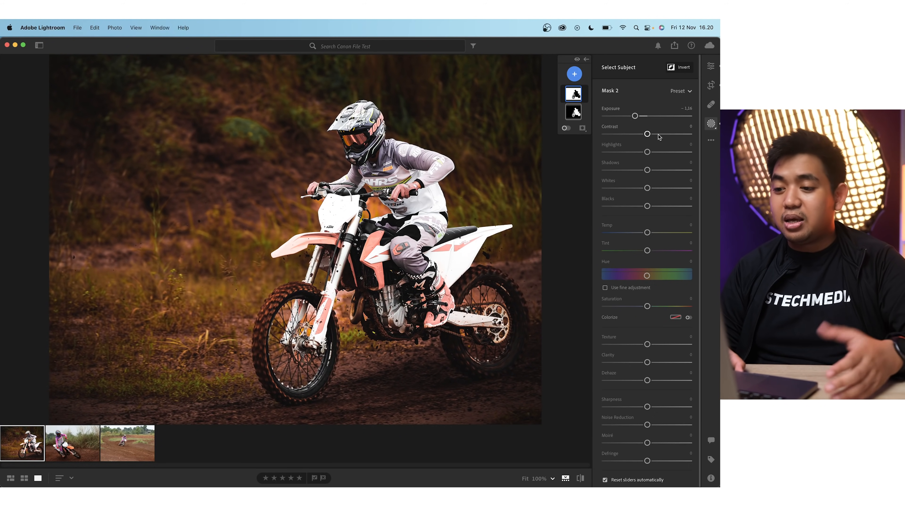
# - Raise the background mask's Clarity to +33
pyautogui.scroll(-1, 660, 158)
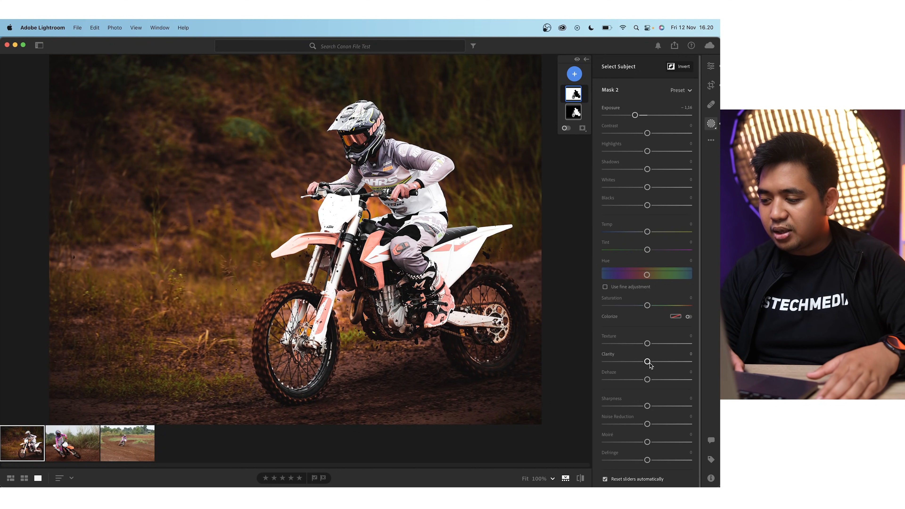
pyautogui.moveTo(648, 363); pyautogui.dragTo(670, 362)
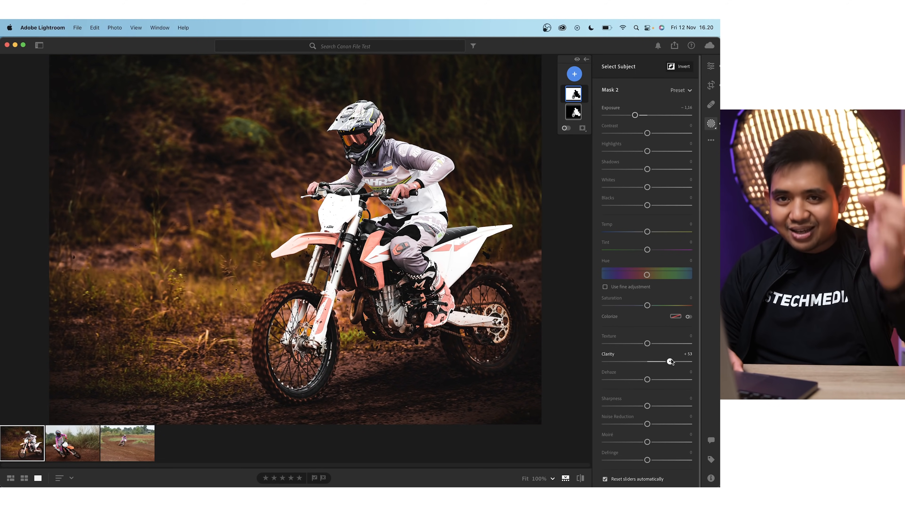
pyautogui.moveTo(673, 361)
pyautogui.mouseDown()
pyautogui.moveTo(647, 361)
pyautogui.moveTo(664, 363)
pyautogui.mouseUp()
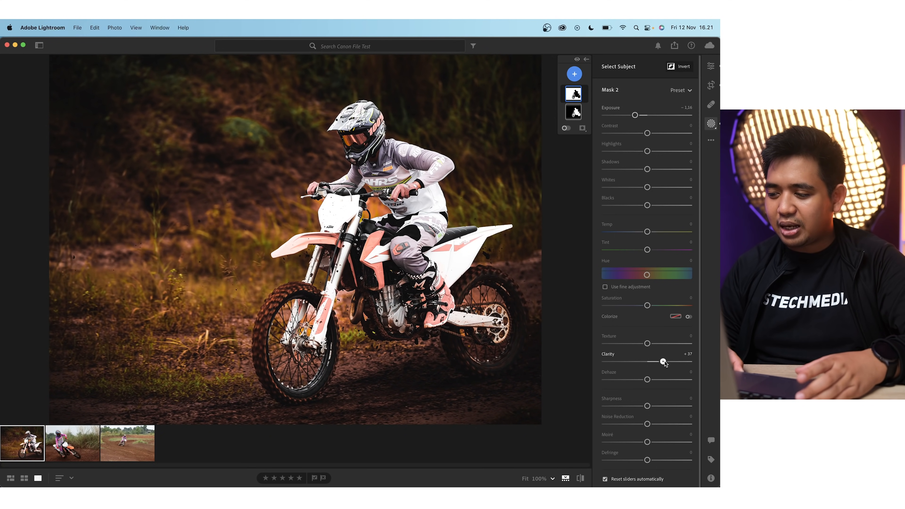
pyautogui.moveTo(662, 362); pyautogui.dragTo(660, 363)
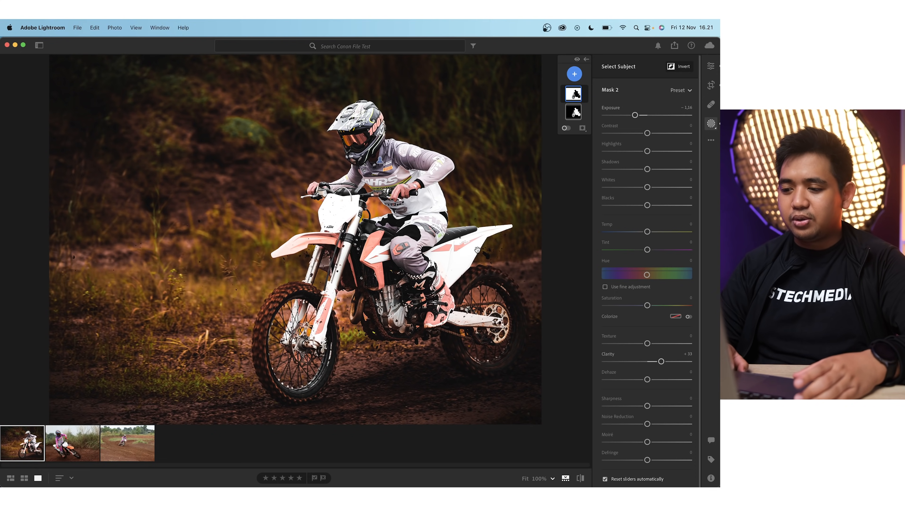
# - Examine the masked edit up close around the rider's helmet, jersey and motorcycle
pyautogui.click(403, 221)
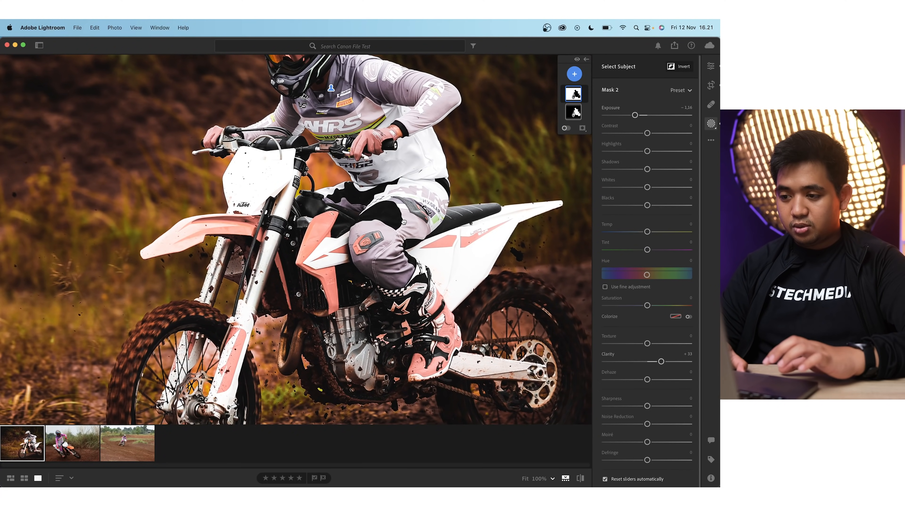
pyautogui.moveTo(403, 222); pyautogui.dragTo(414, 310)
pyautogui.moveTo(333, 251); pyautogui.dragTo(380, 255)
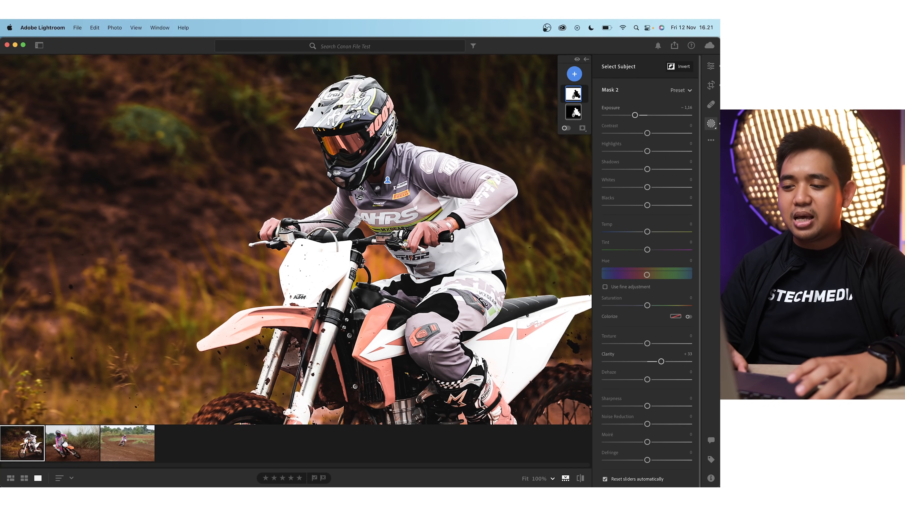
# - Open the second motocross photo, the rider in the pink jersey, and crop it around the rider at a 5 x 4 aspect ratio
pyautogui.click(84, 444)
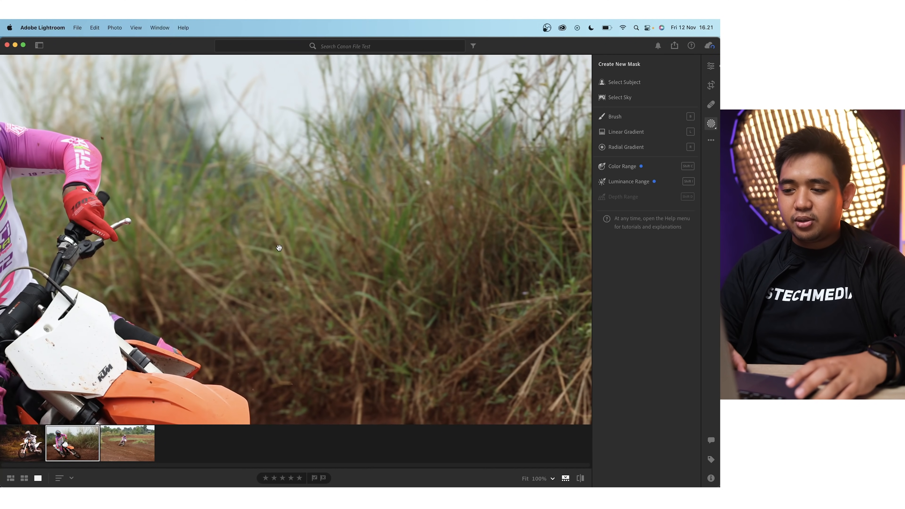
pyautogui.click(161, 291)
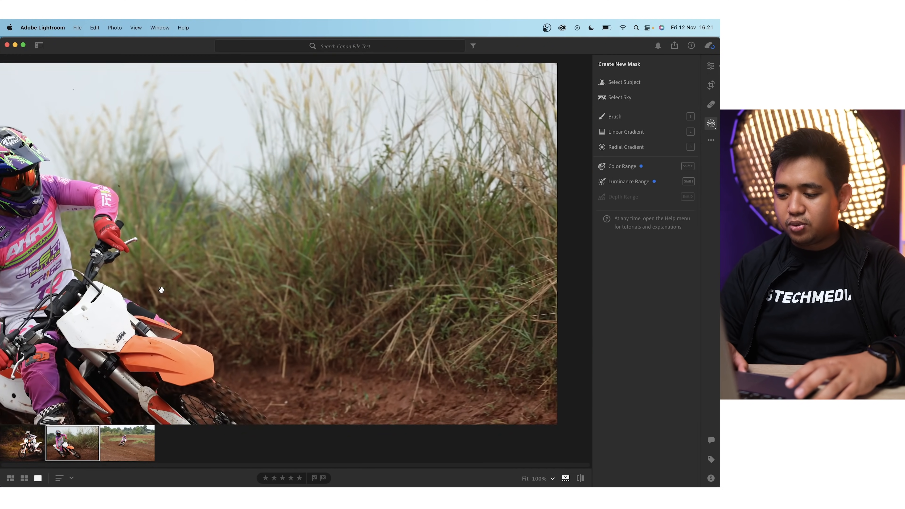
pyautogui.click(524, 478)
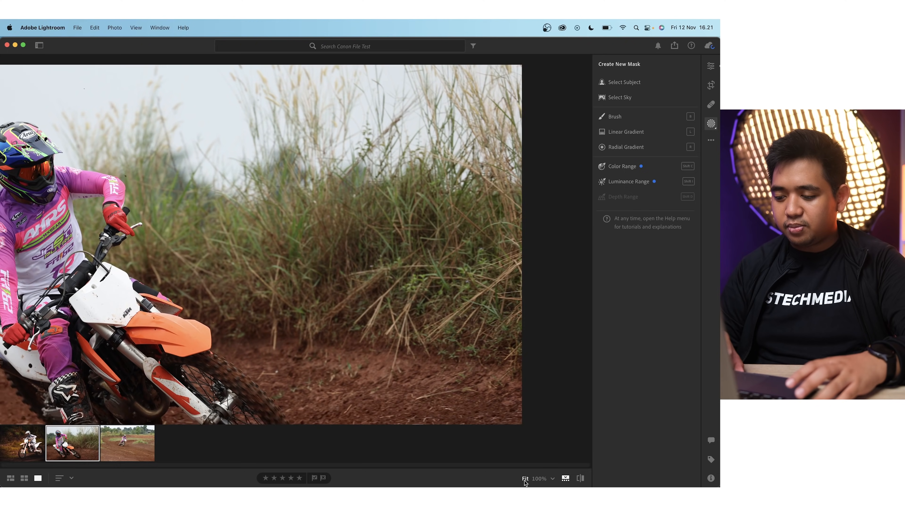
pyautogui.click(711, 66)
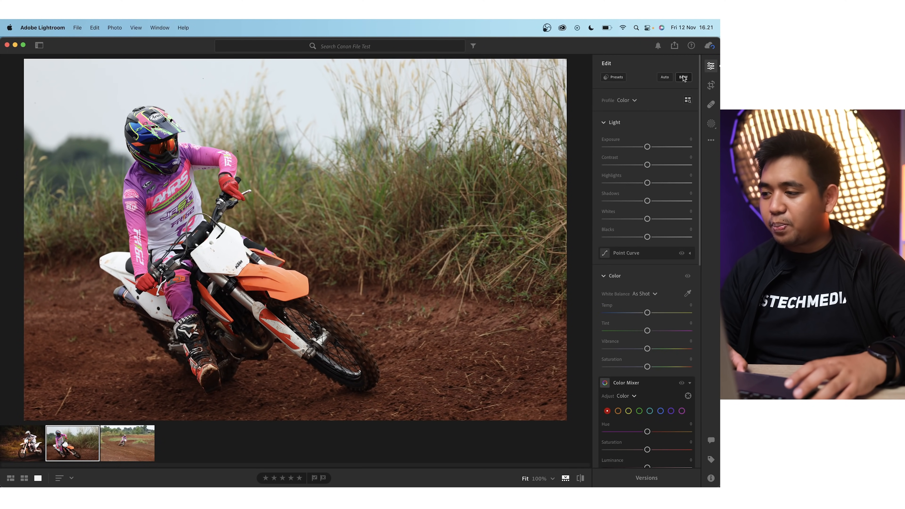
pyautogui.click(710, 86)
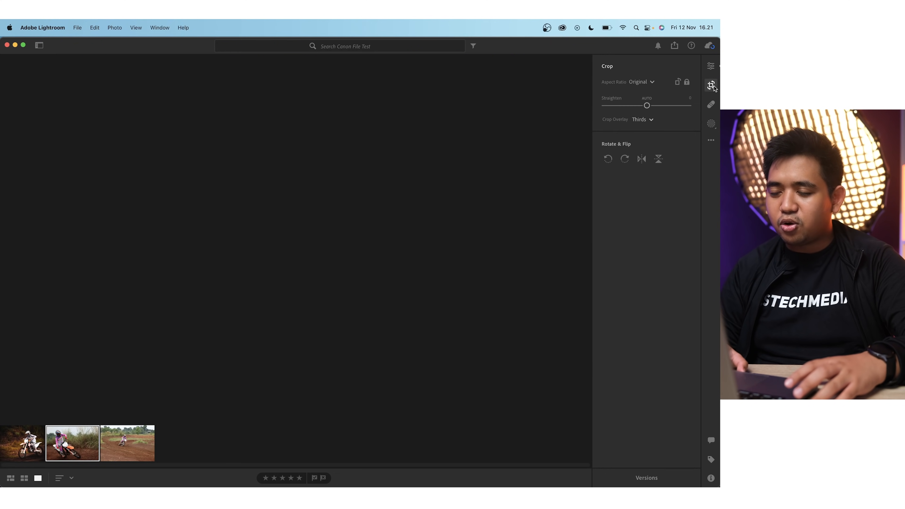
pyautogui.moveTo(562, 64); pyautogui.dragTo(531, 82)
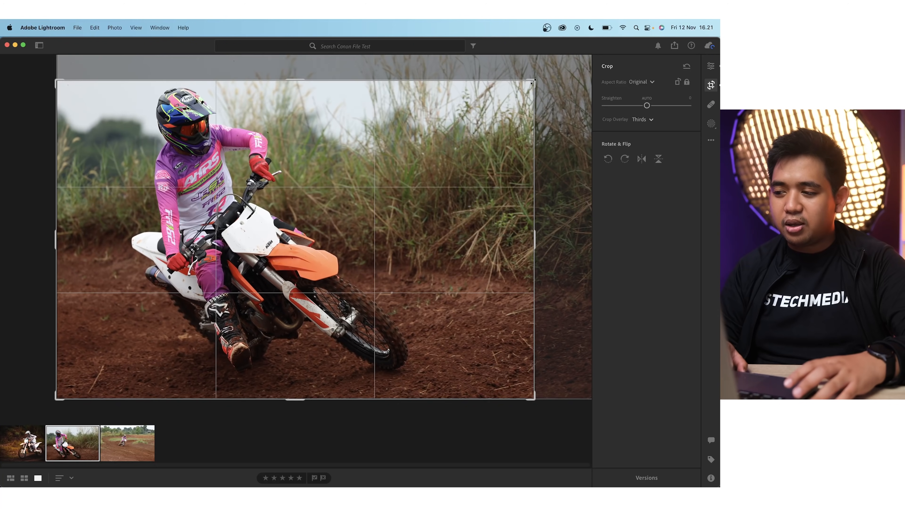
pyautogui.click(651, 84)
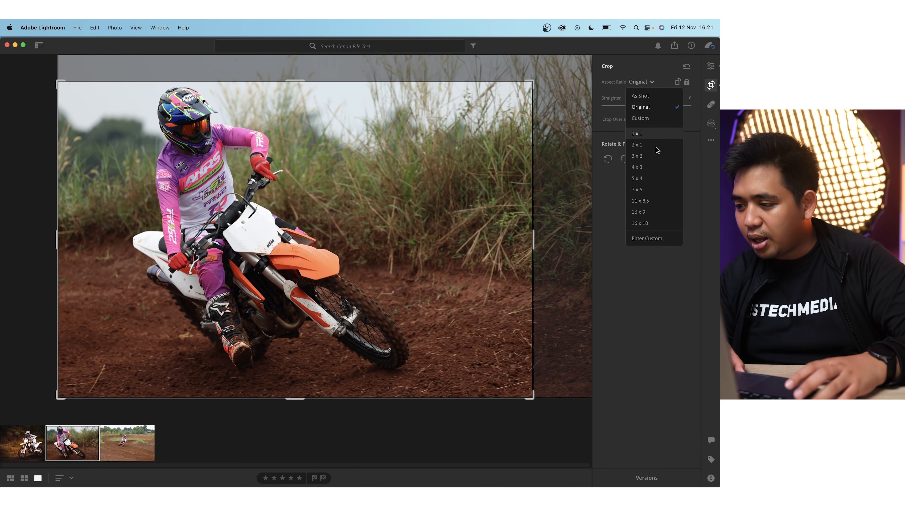
pyautogui.click(648, 178)
pyautogui.moveTo(387, 103); pyautogui.dragTo(428, 103)
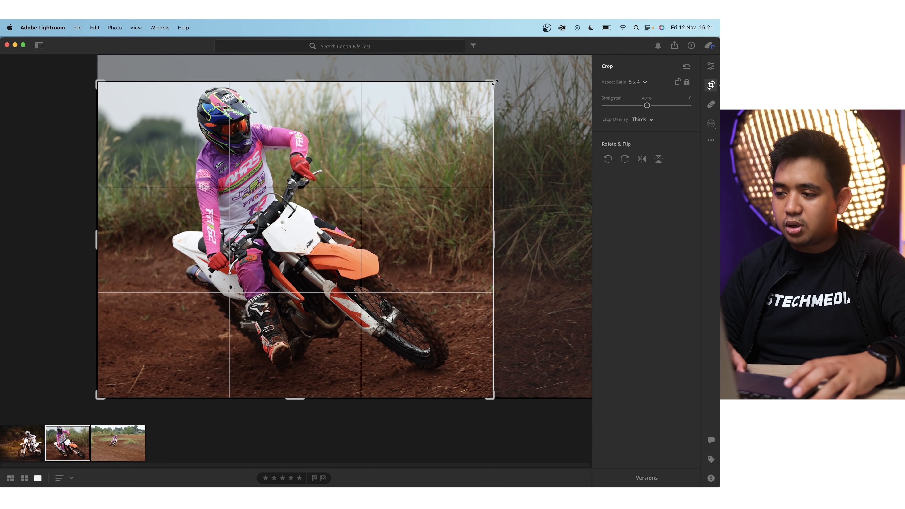
pyautogui.moveTo(494, 82); pyautogui.dragTo(547, 52)
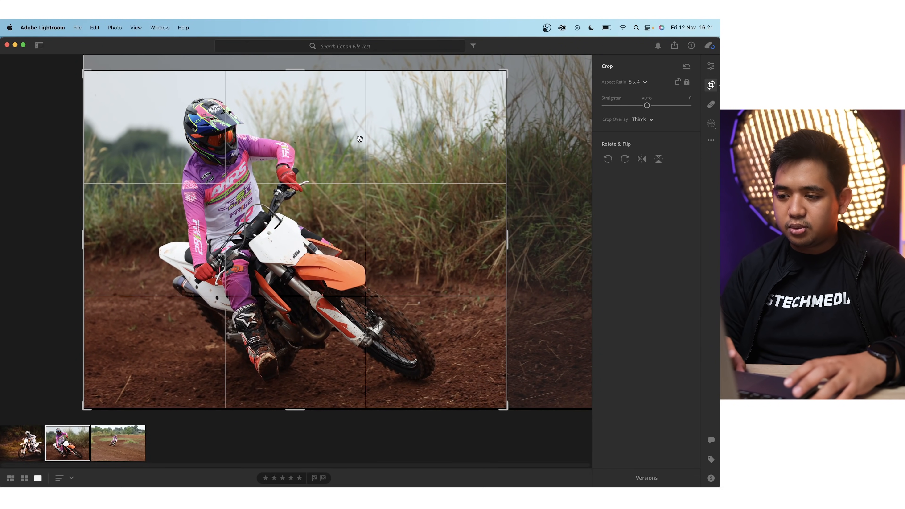
pyautogui.press('e')
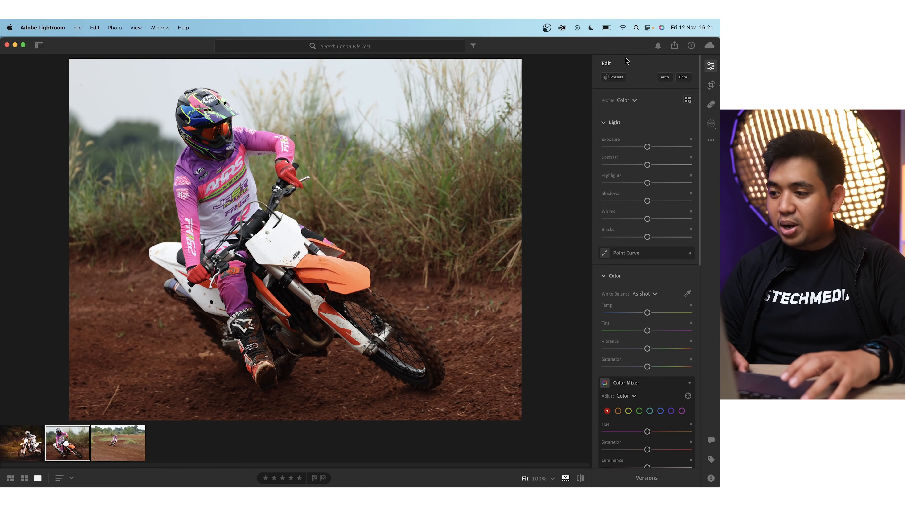
# - Browse the recommended presets, then apply the premium Style: Cinematic preset CN02 to the photo
pyautogui.click(618, 78)
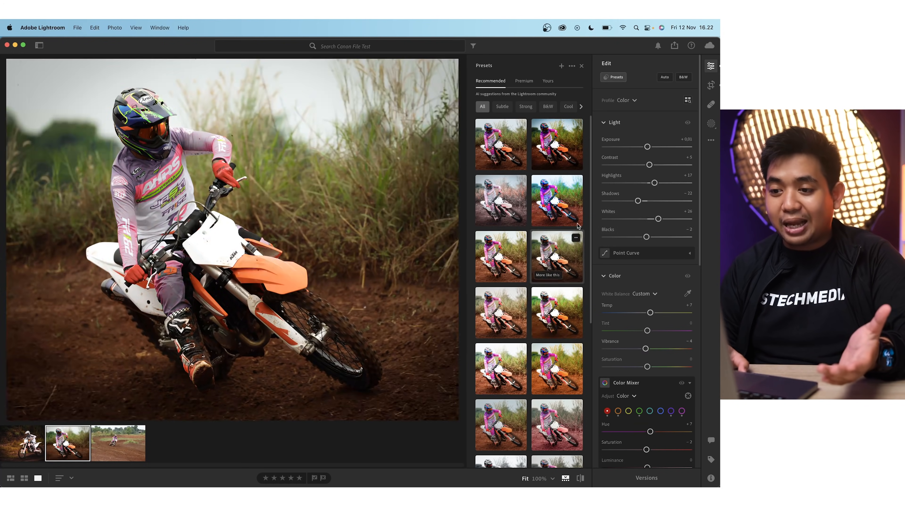
pyautogui.click(552, 189)
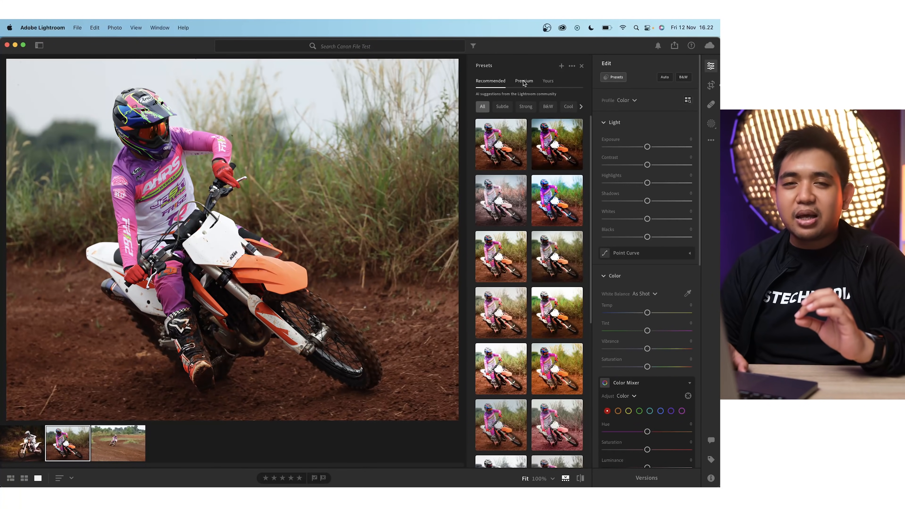
pyautogui.click(524, 81)
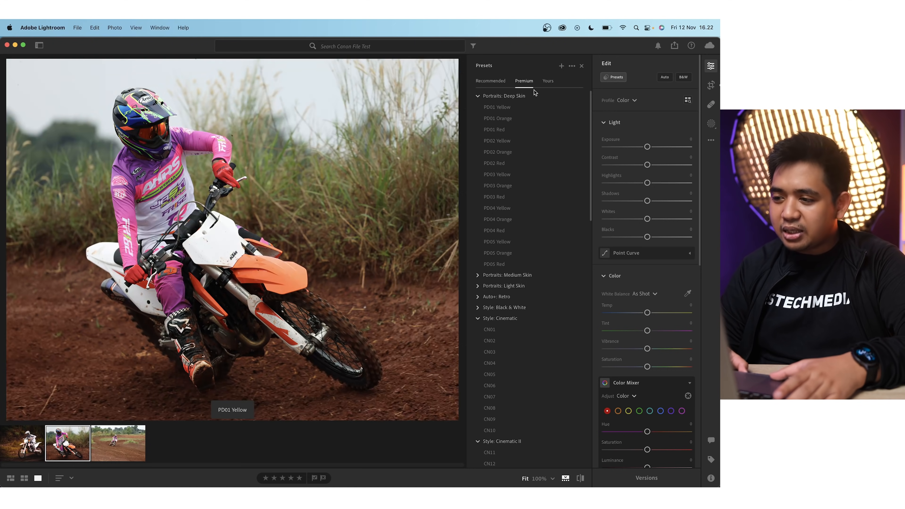
pyautogui.scroll(-8, 498, 215)
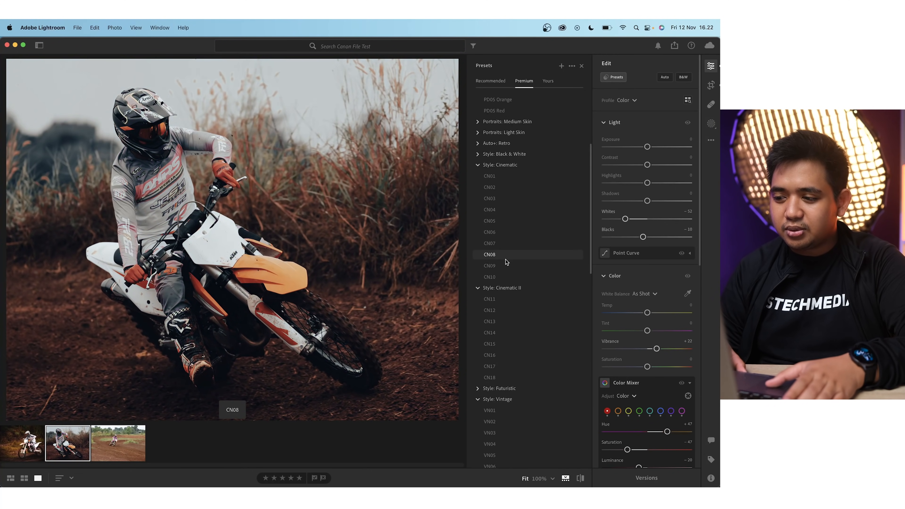
pyautogui.click(500, 190)
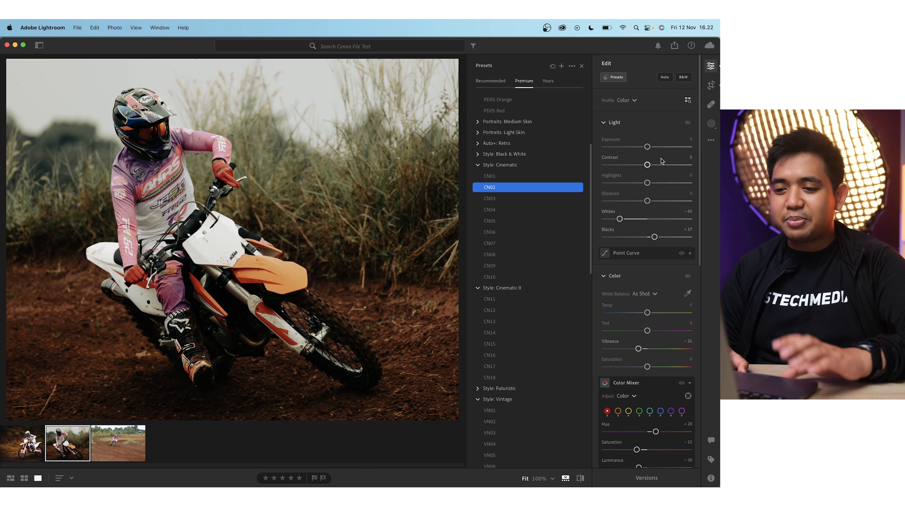
pyautogui.click(581, 66)
# - Create a Select Subject mask on the rider and raise its Exposure to +0.20 and Contrast to +38
pyautogui.click(711, 124)
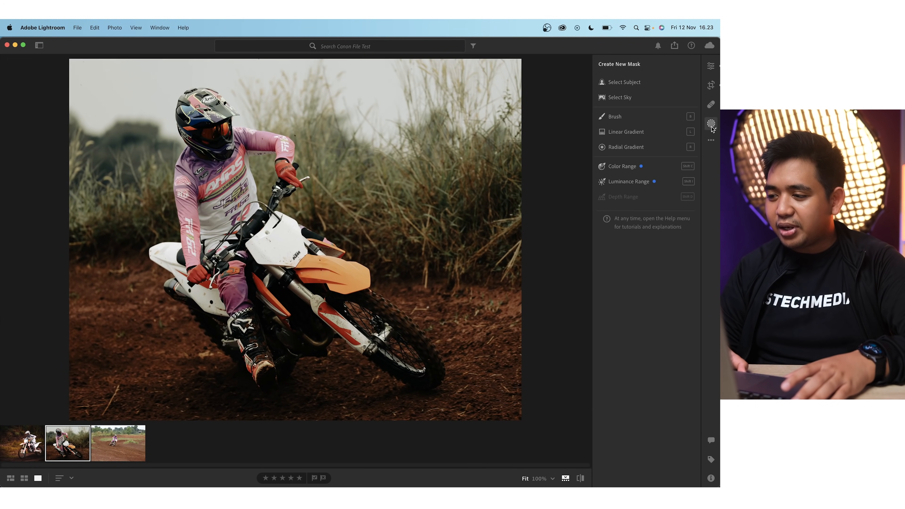
pyautogui.click(619, 86)
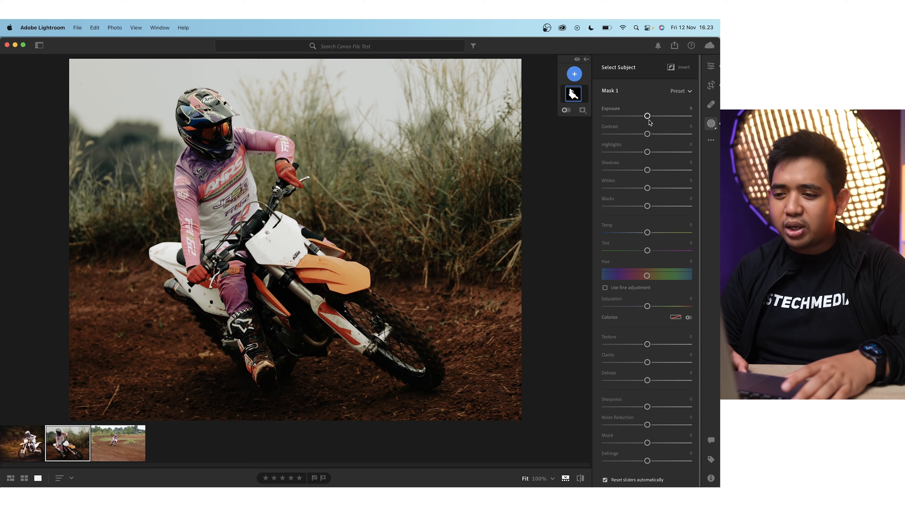
pyautogui.moveTo(647, 118); pyautogui.dragTo(651, 118)
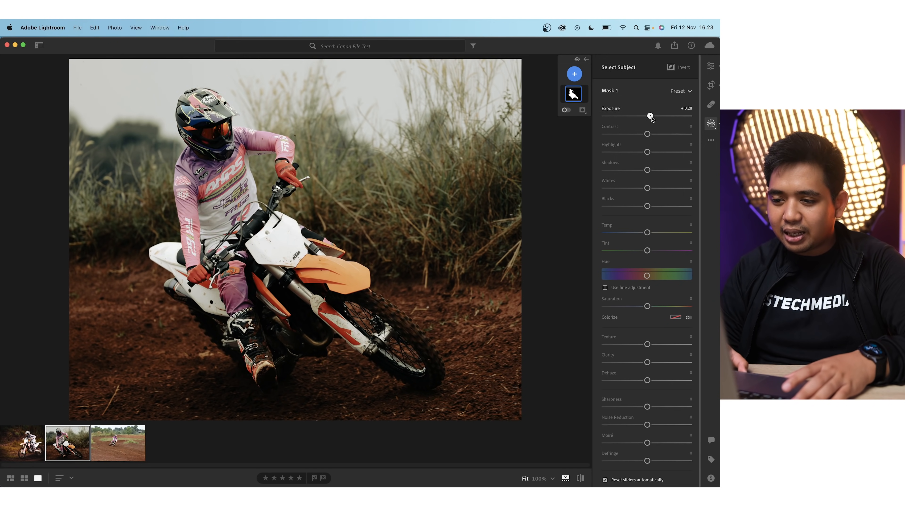
pyautogui.moveTo(651, 118); pyautogui.dragTo(671, 138)
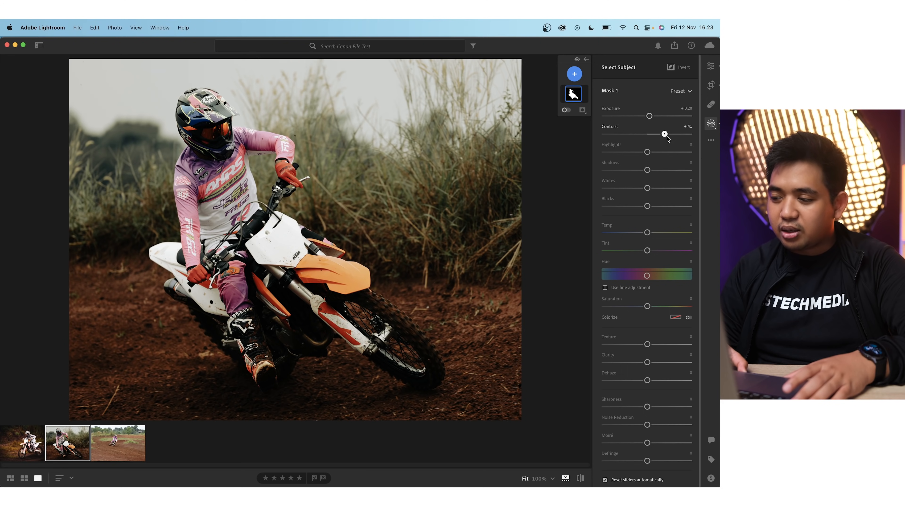
# - Add a second Select Subject mask, invert it to cover the background, and lower its Exposure to about -0.12
pyautogui.click(574, 74)
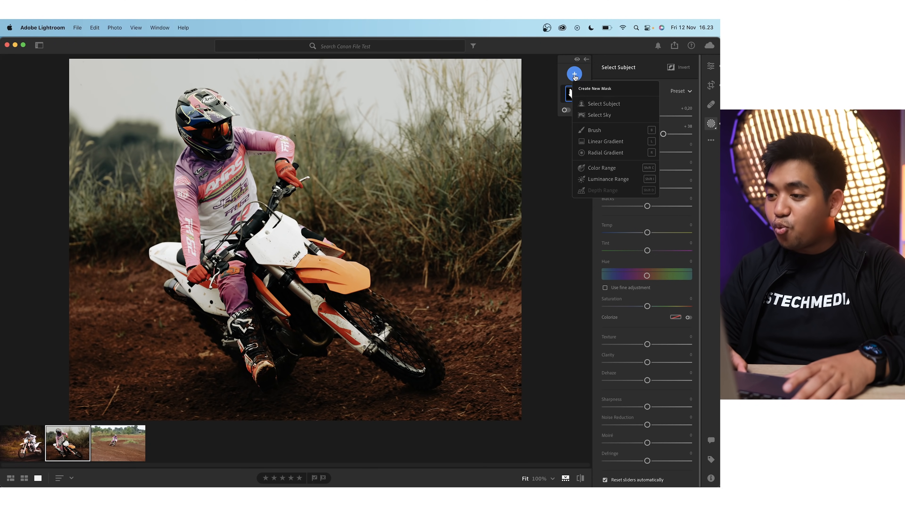
pyautogui.click(597, 104)
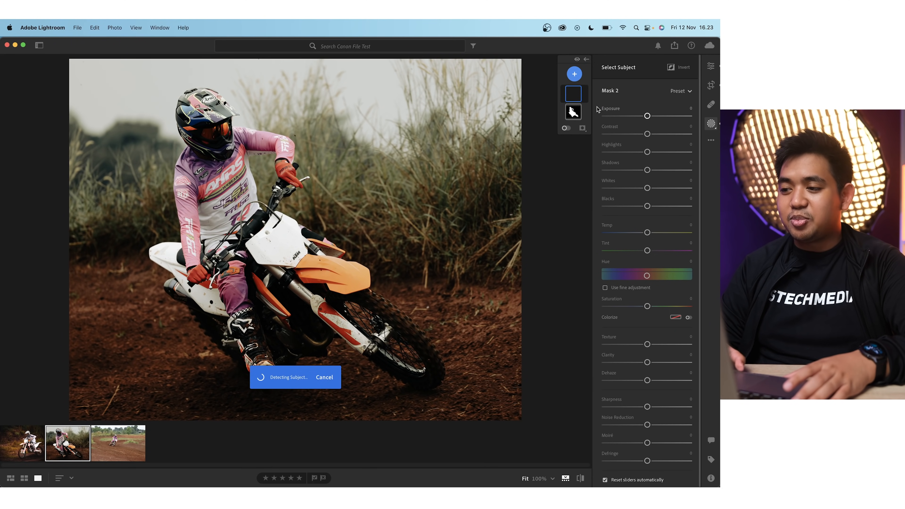
pyautogui.click(671, 67)
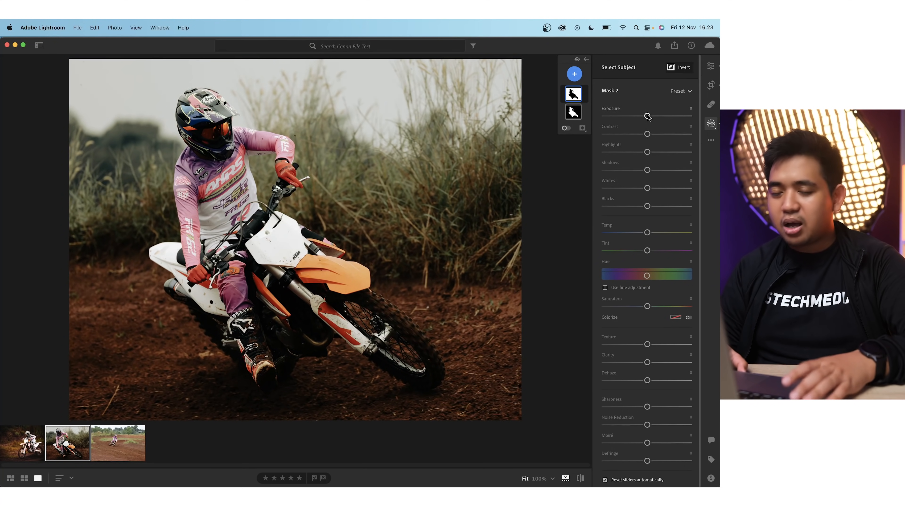
pyautogui.moveTo(648, 116); pyautogui.dragTo(647, 118)
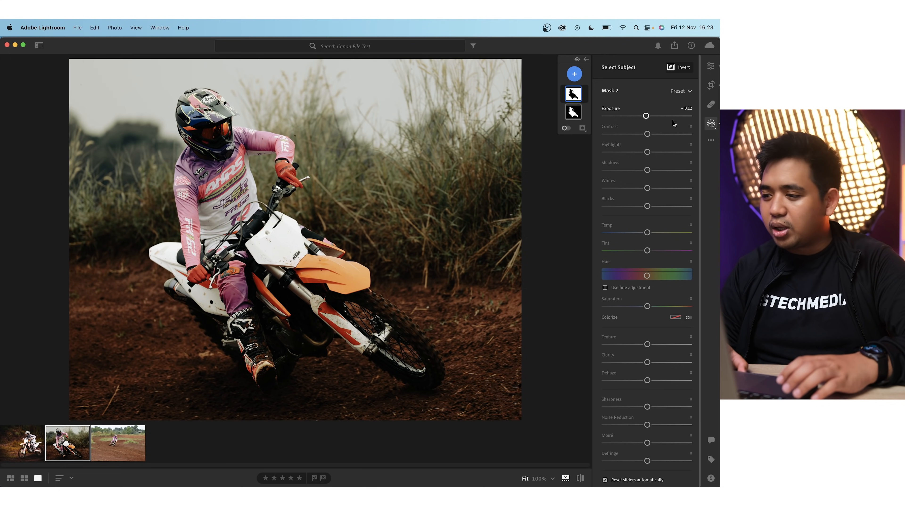
# - Adjust the background mask's Clarity, trying +43 and -2 before settling at about +15
pyautogui.scroll(-1, 648, 356)
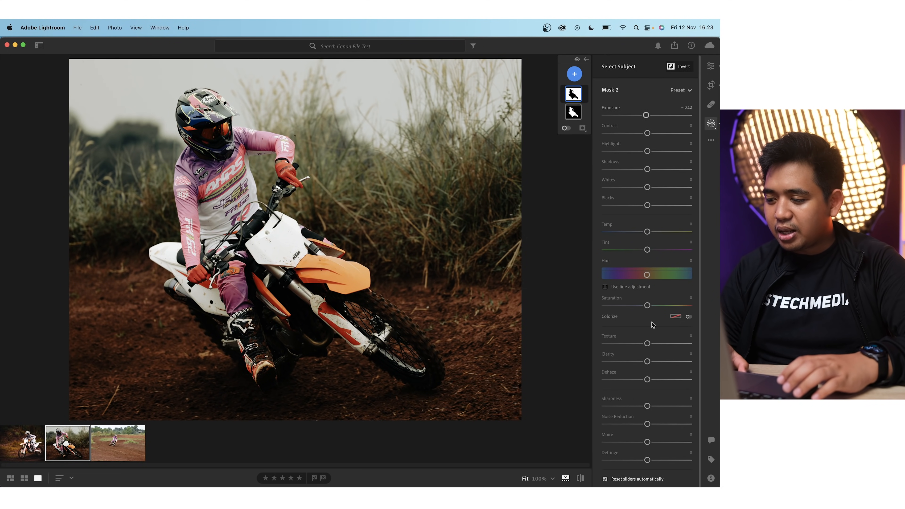
pyautogui.moveTo(647, 362); pyautogui.dragTo(667, 361)
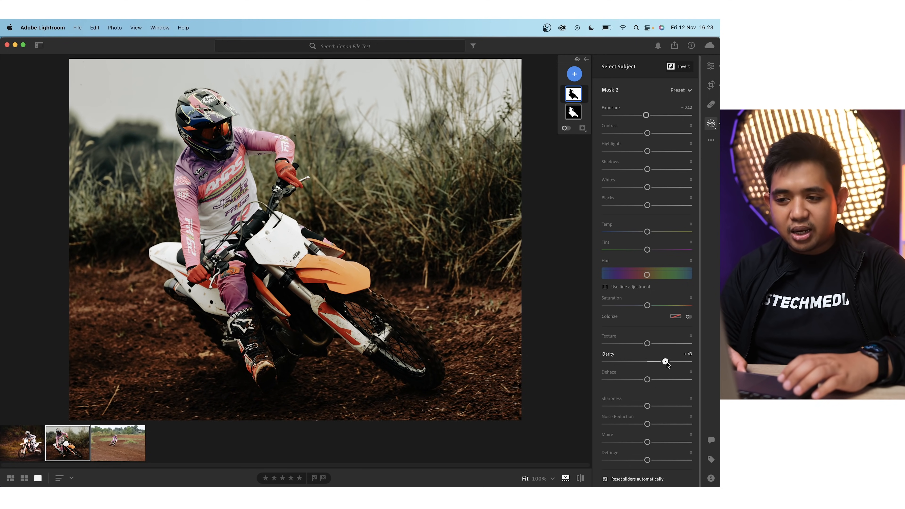
pyautogui.moveTo(664, 362); pyautogui.dragTo(646, 355)
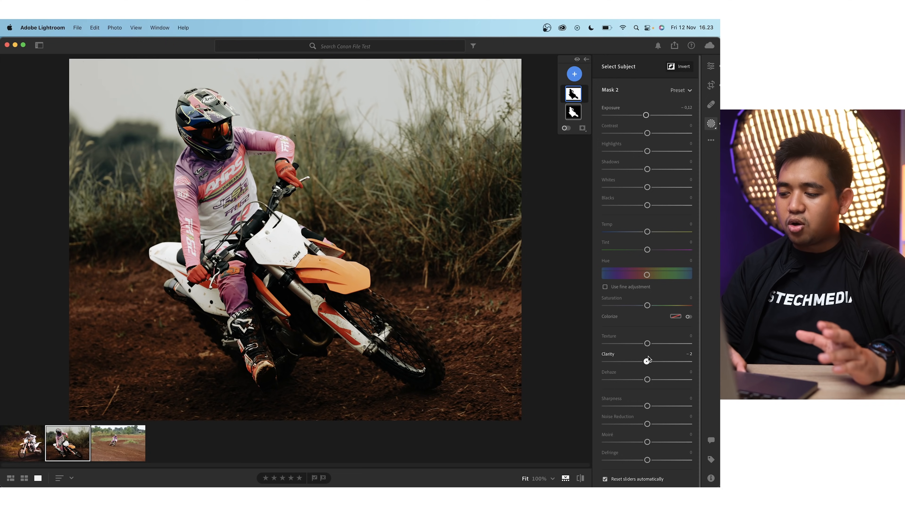
pyautogui.moveTo(647, 358); pyautogui.dragTo(656, 359)
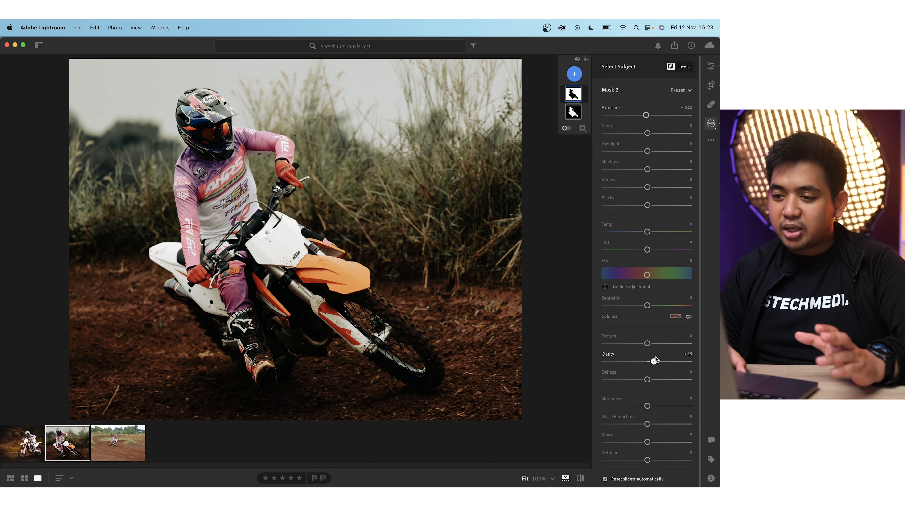
# - On the rider mask (Mask 1), raise Shadows to +41 and Clarity to about +32, and compare the edit with the original photo
pyautogui.click(574, 112)
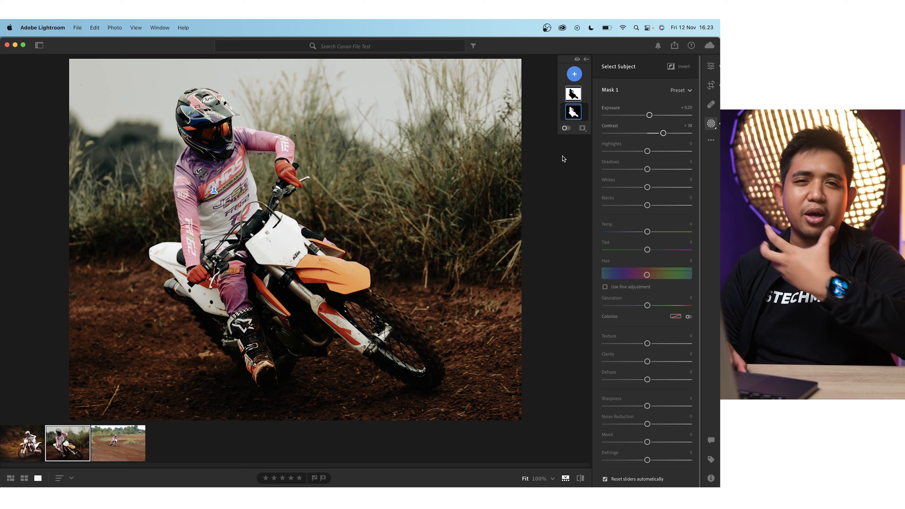
pyautogui.moveTo(647, 169); pyautogui.dragTo(664, 170)
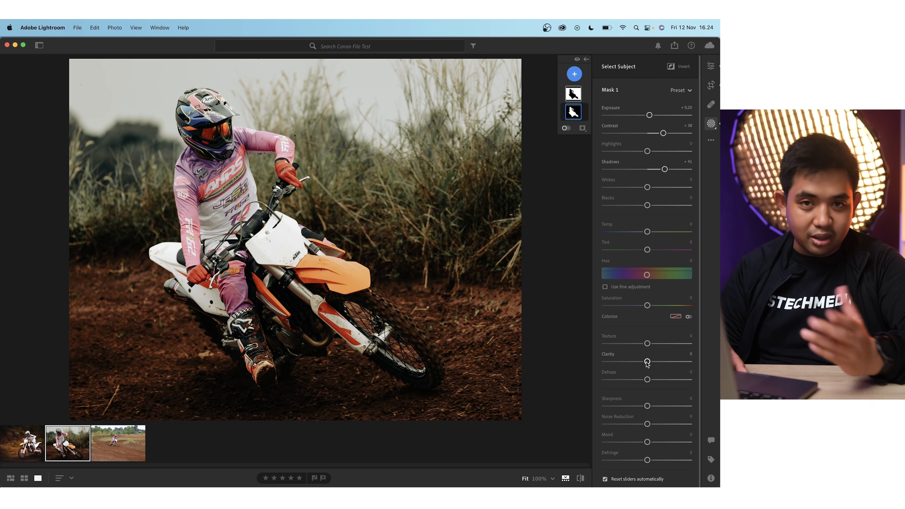
pyautogui.moveTo(648, 361); pyautogui.dragTo(661, 364)
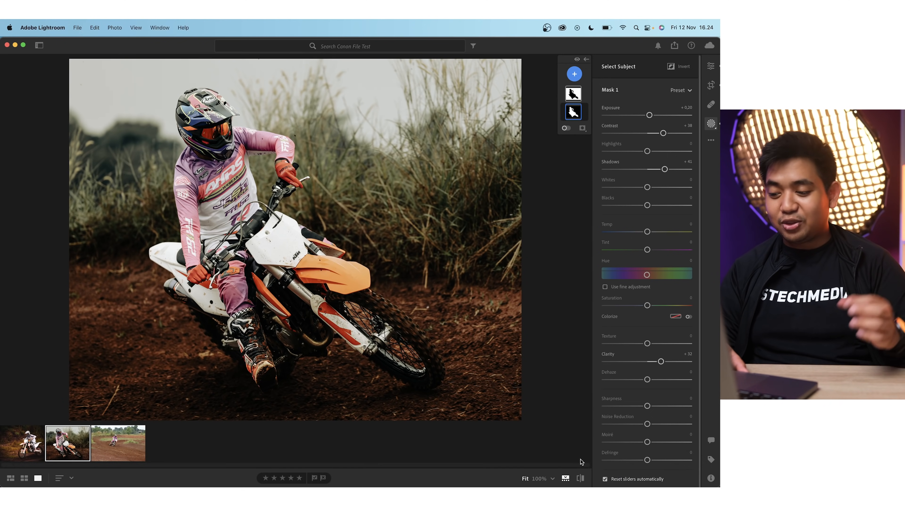
pyautogui.click(580, 477)
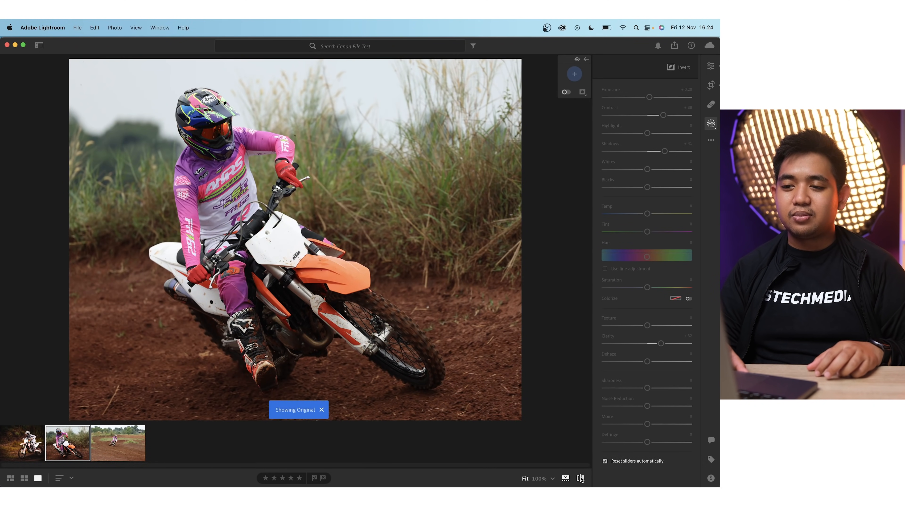
pyautogui.click(580, 478)
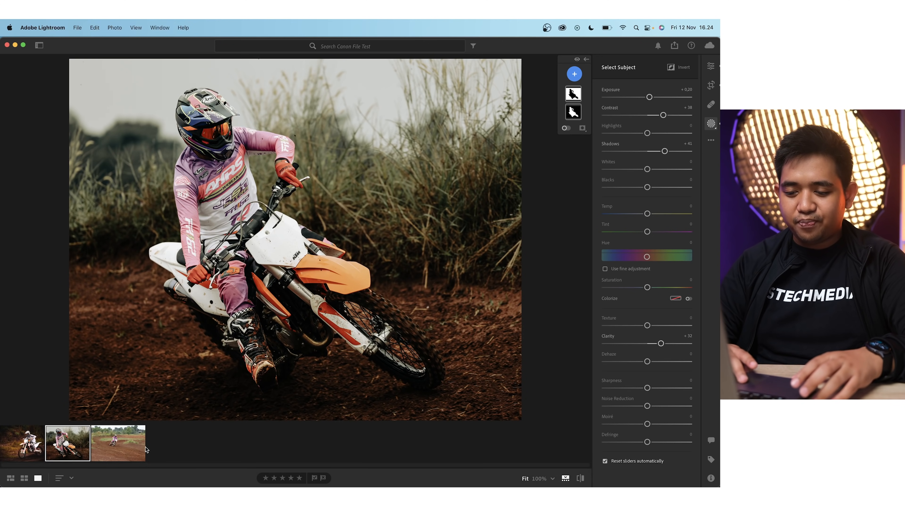
# - Open the third motocross photo and crop it to a 5 x 4 aspect ratio, tightening the frame around the rider
pyautogui.click(128, 445)
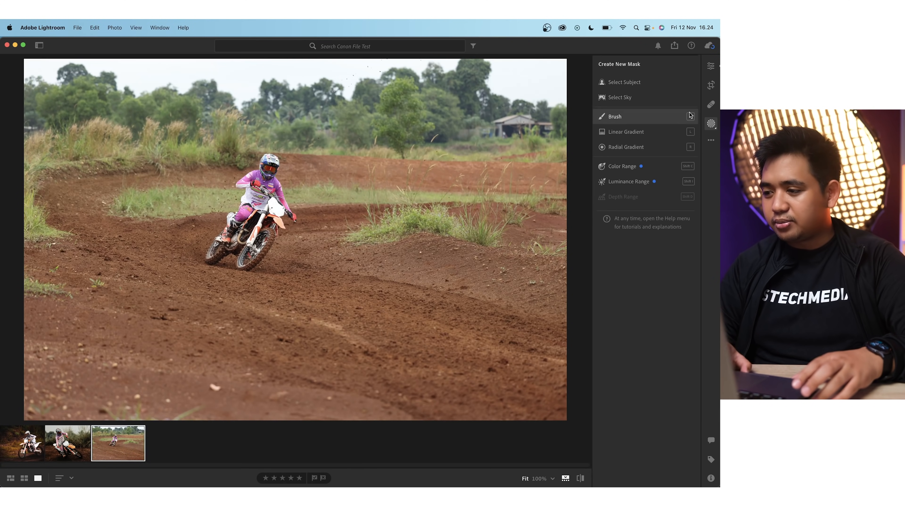
pyautogui.click(711, 85)
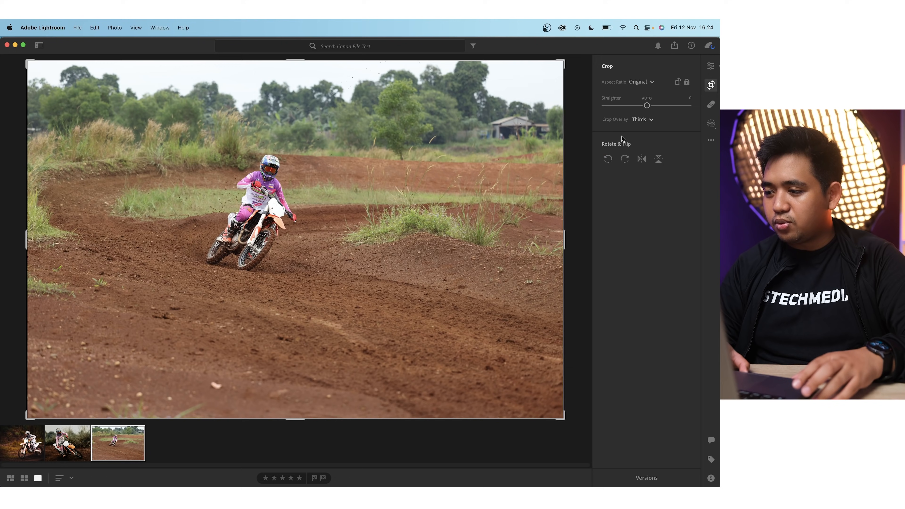
pyautogui.click(650, 82)
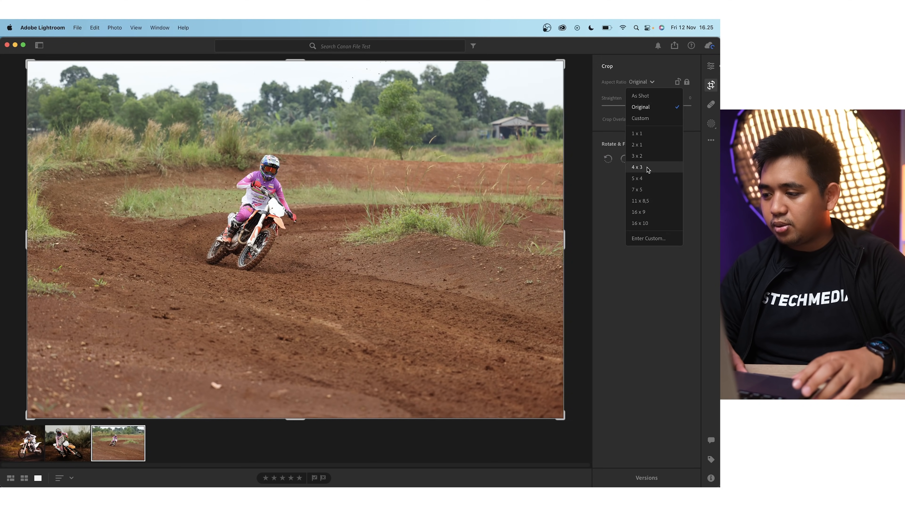
pyautogui.click(646, 179)
pyautogui.moveTo(380, 228); pyautogui.dragTo(340, 228)
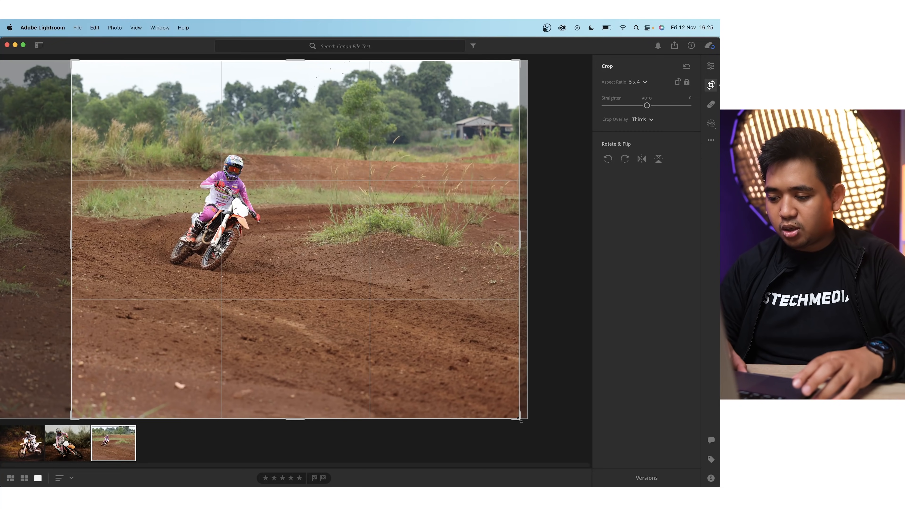
pyautogui.moveTo(516, 416); pyautogui.dragTo(471, 380)
pyautogui.moveTo(377, 340); pyautogui.dragTo(333, 316)
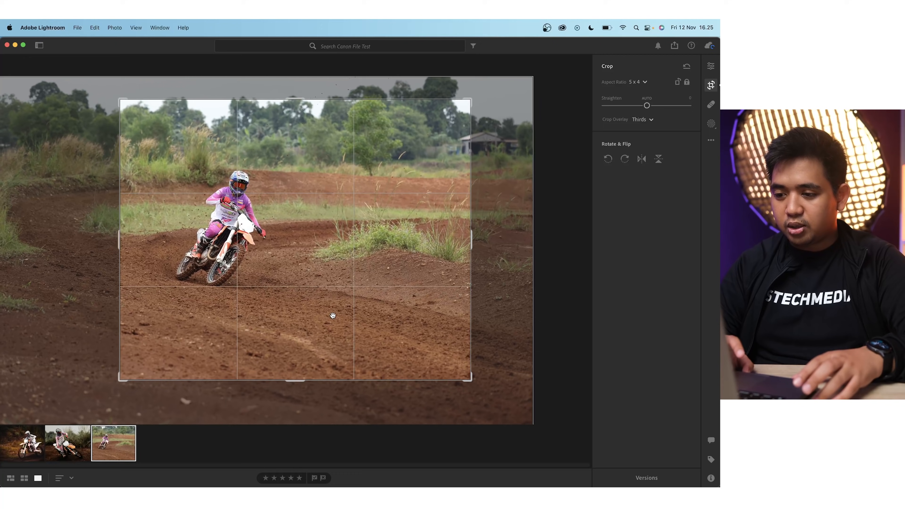
pyautogui.press('Return')
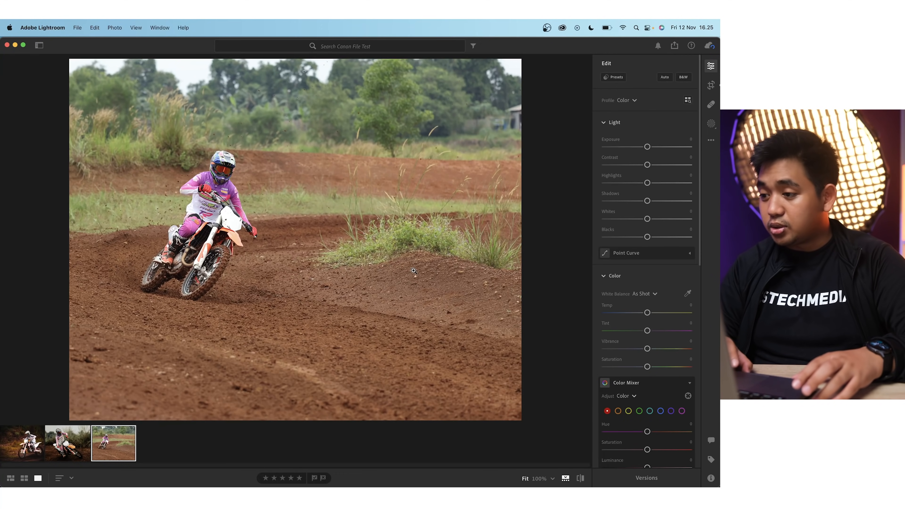
# - Preview the premium Cinematic and Cinematic II presets on the photo and apply CN03
pyautogui.click(616, 80)
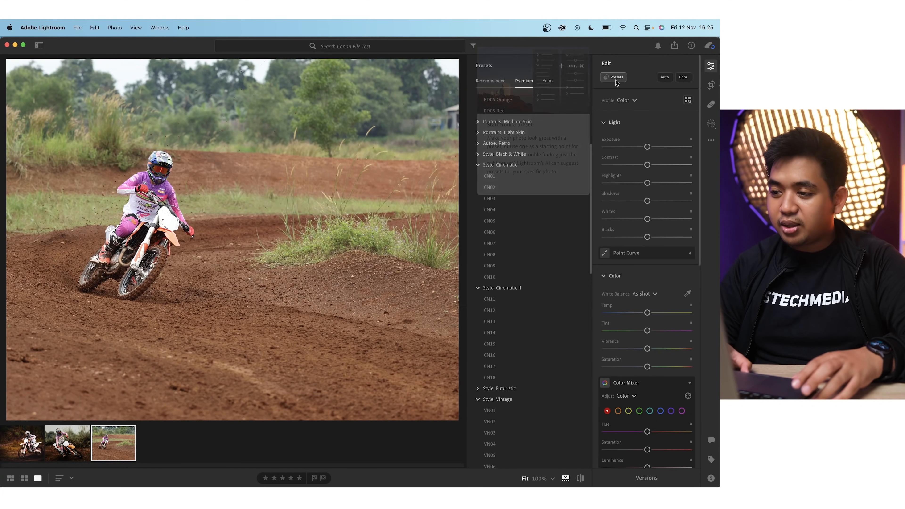
pyautogui.click(503, 177)
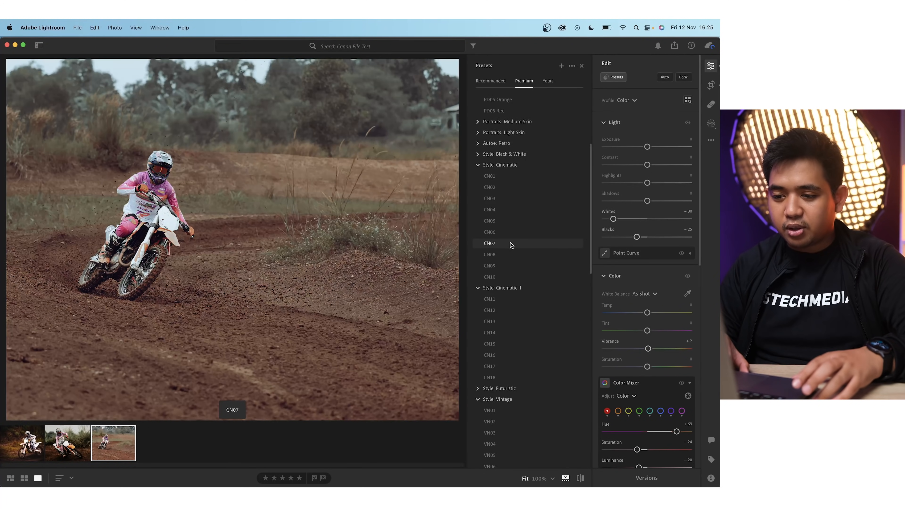
pyautogui.click(514, 255)
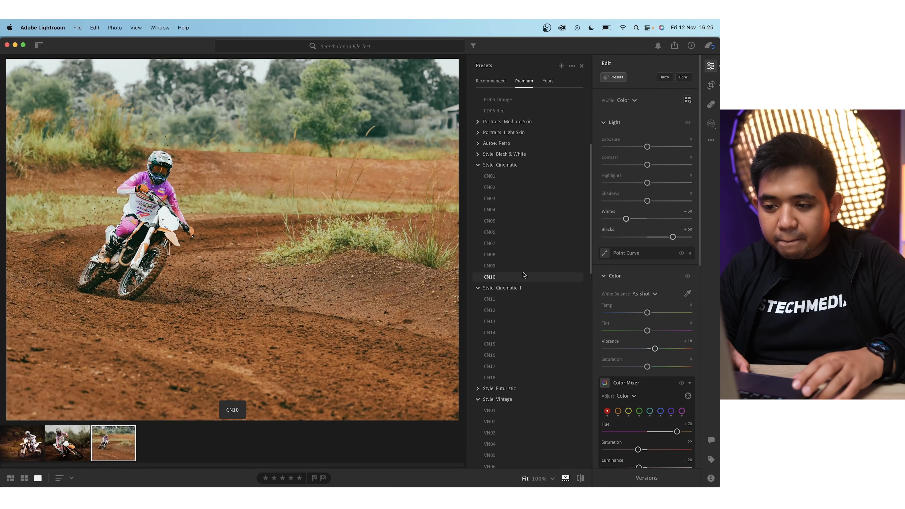
pyautogui.click(529, 303)
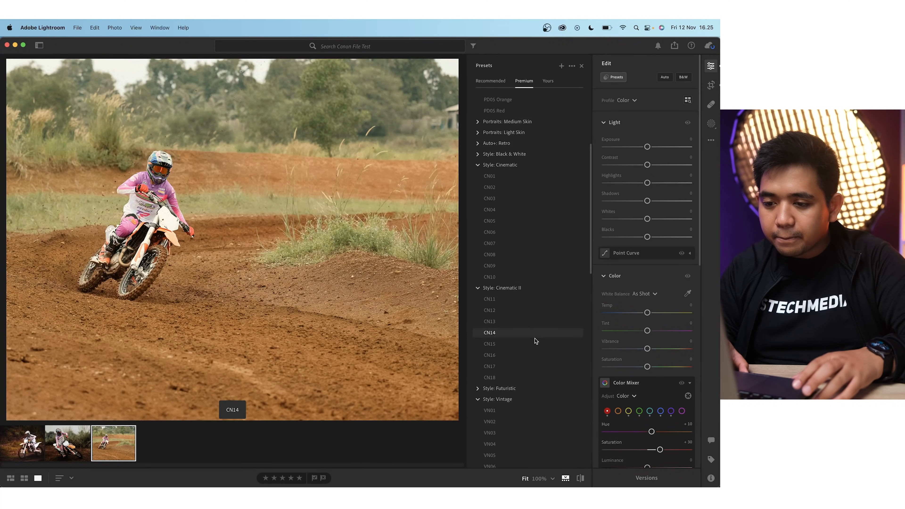
pyautogui.click(537, 358)
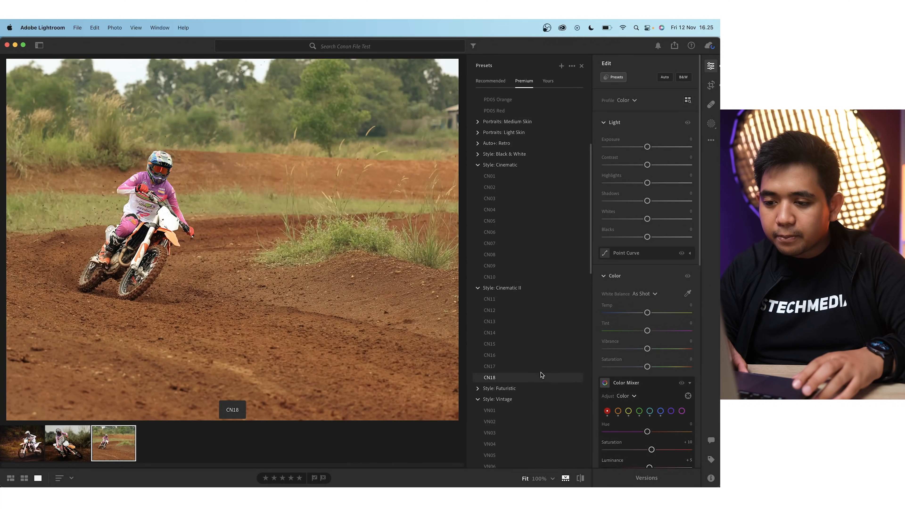
pyautogui.click(527, 276)
pyautogui.click(513, 199)
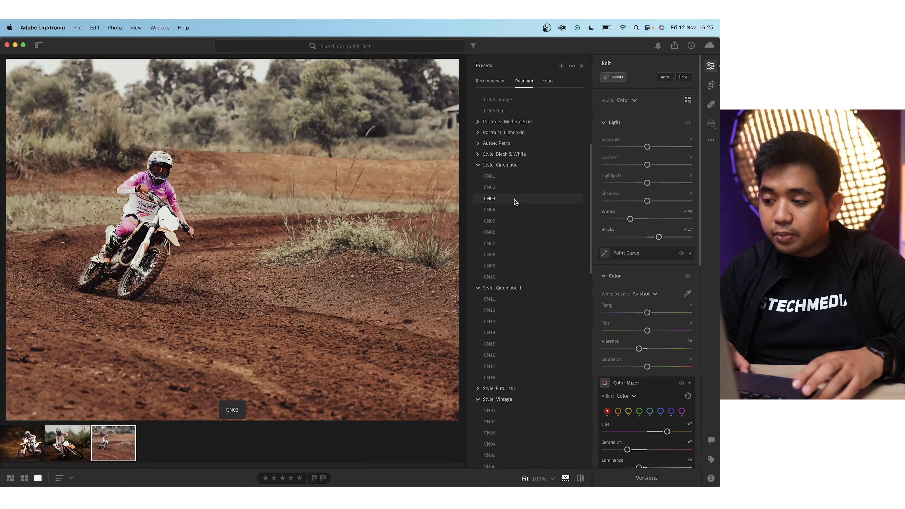
pyautogui.click(514, 192)
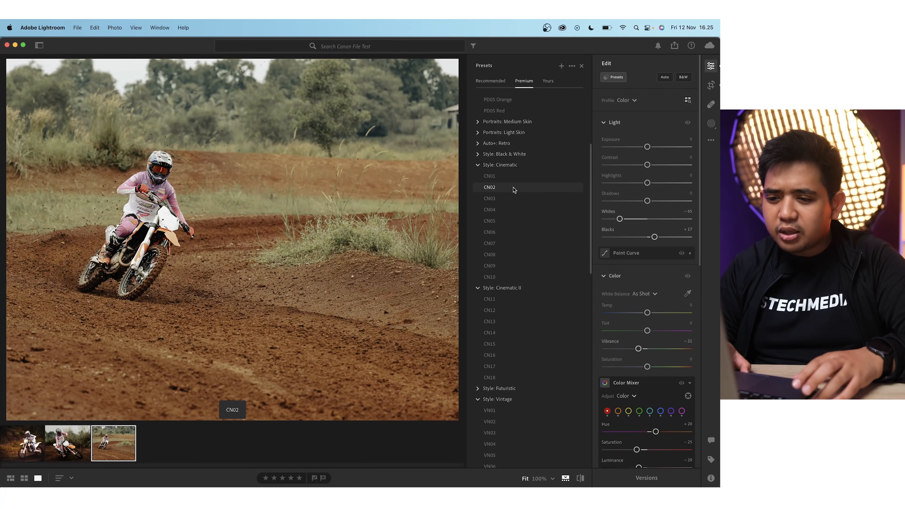
pyautogui.click(514, 203)
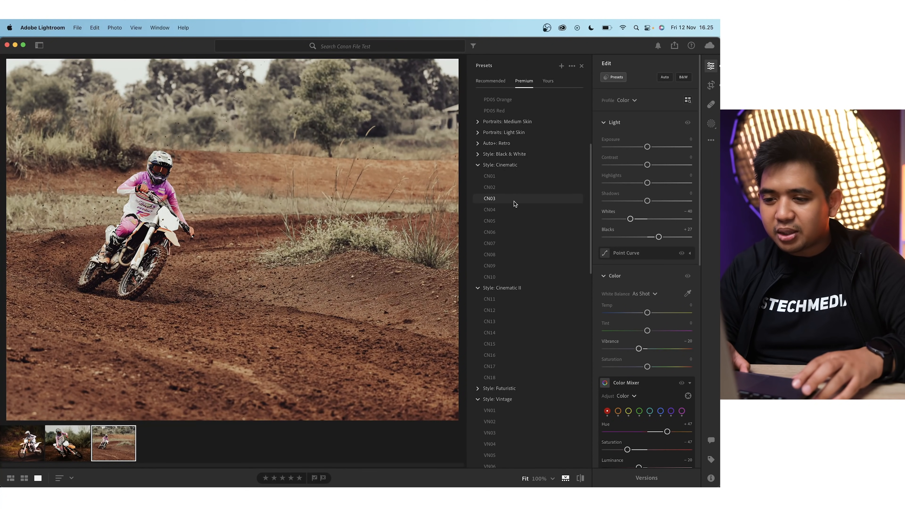
pyautogui.click(514, 204)
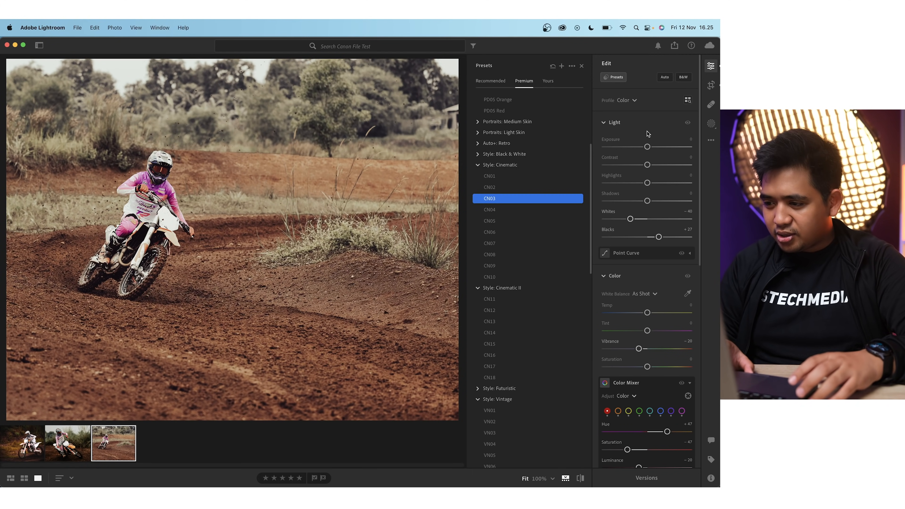
# - Create a Select Subject mask, invert it to cover the background, and set its Exposure to about -0.52 and Clarity to about +39
pyautogui.click(647, 123)
pyautogui.click(711, 124)
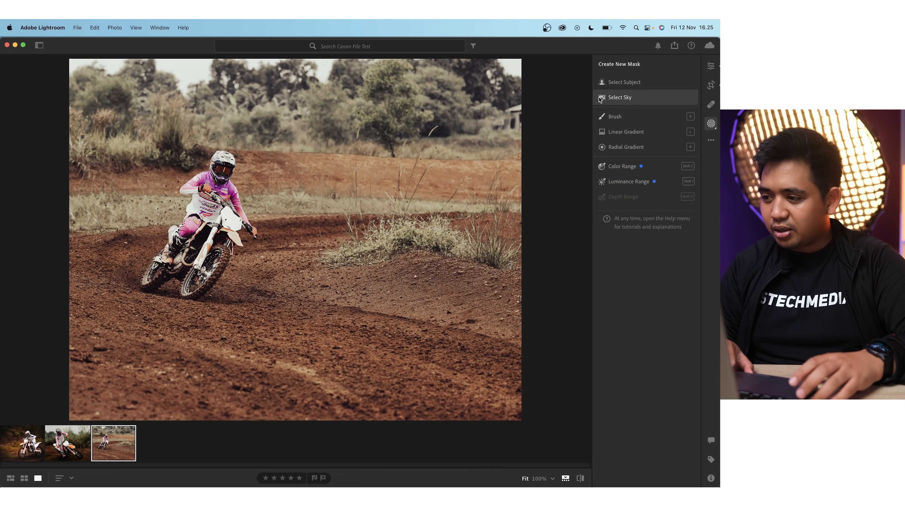
pyautogui.click(613, 84)
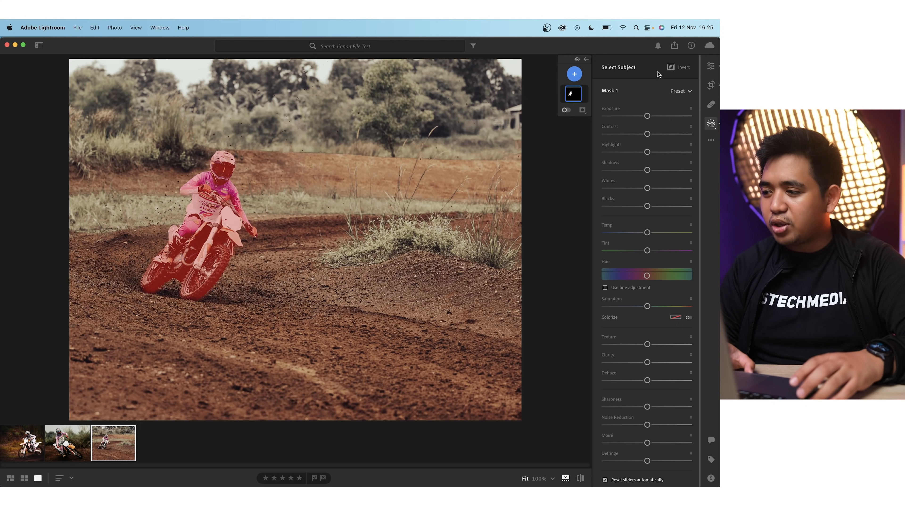
pyautogui.click(672, 69)
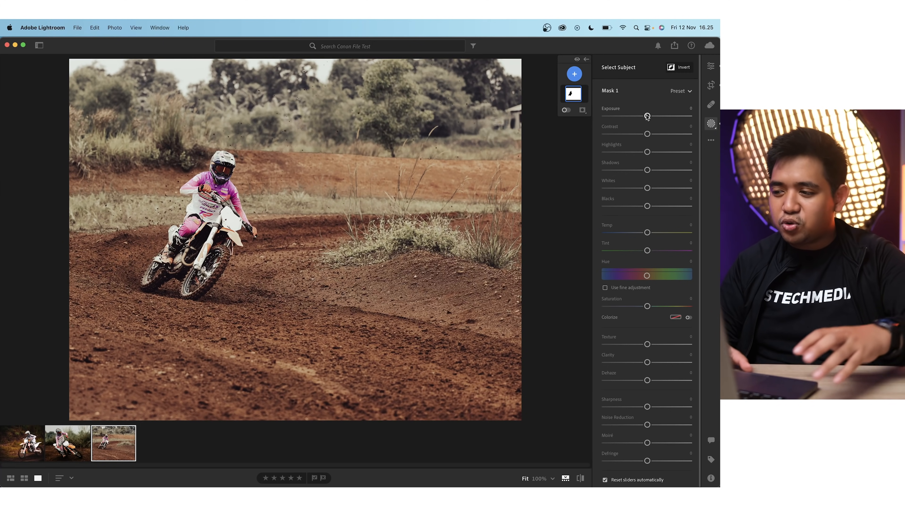
pyautogui.moveTo(646, 116); pyautogui.dragTo(641, 117)
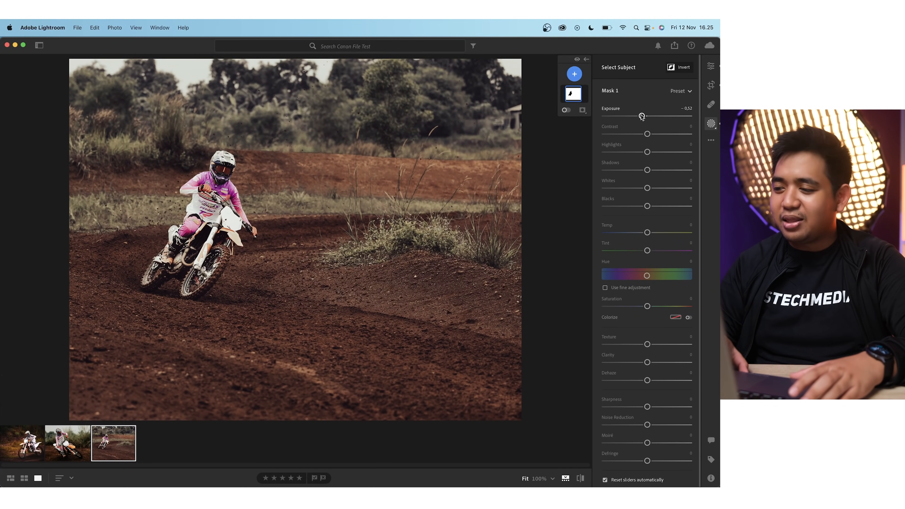
pyautogui.scroll(-1, 654, 178)
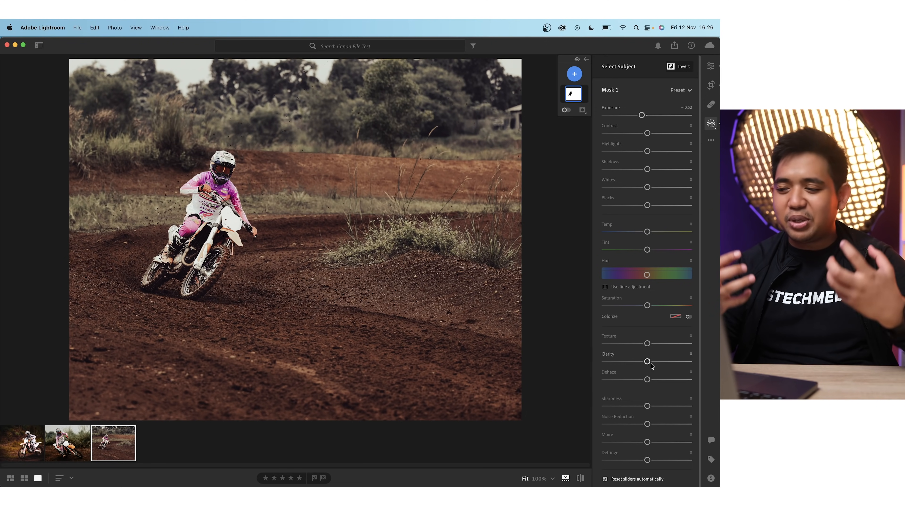
pyautogui.moveTo(648, 365); pyautogui.dragTo(663, 365)
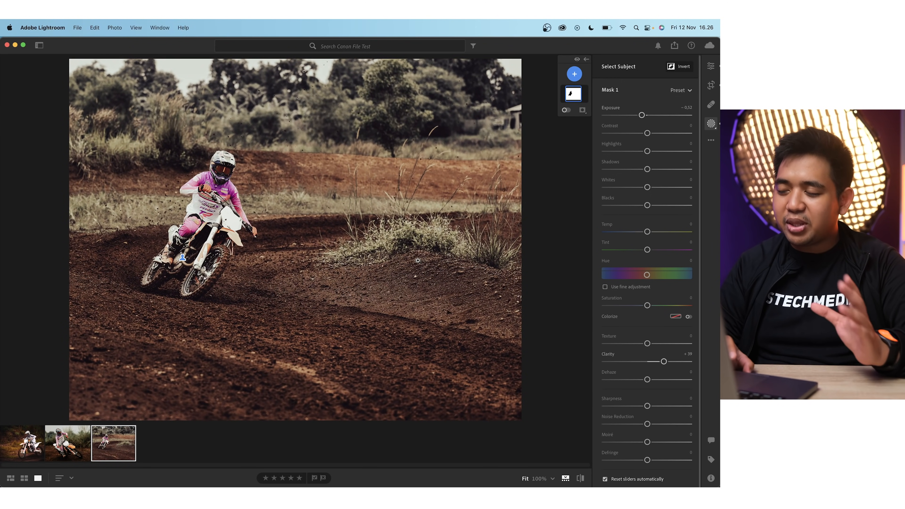
# - Add a second Select Subject mask for the rider and set its Contrast to about +29 and Exposure to about -0.20
pyautogui.click(574, 76)
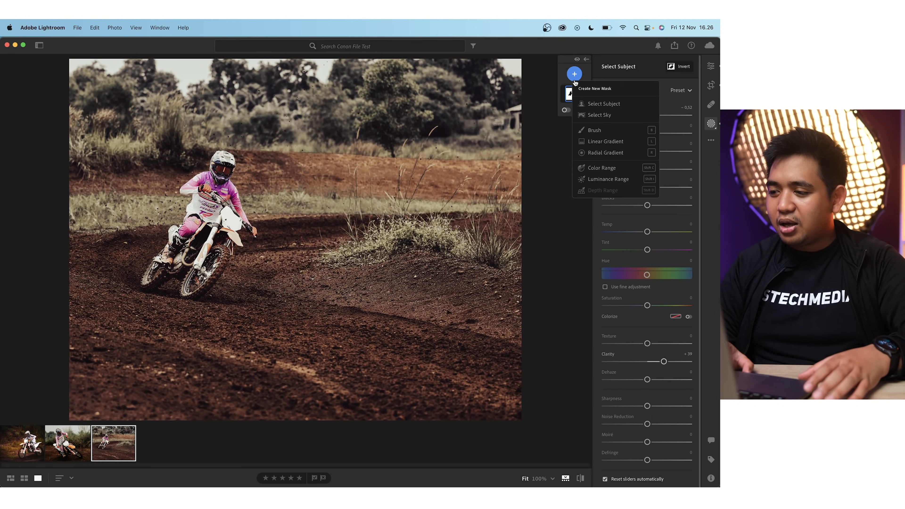
pyautogui.click(594, 104)
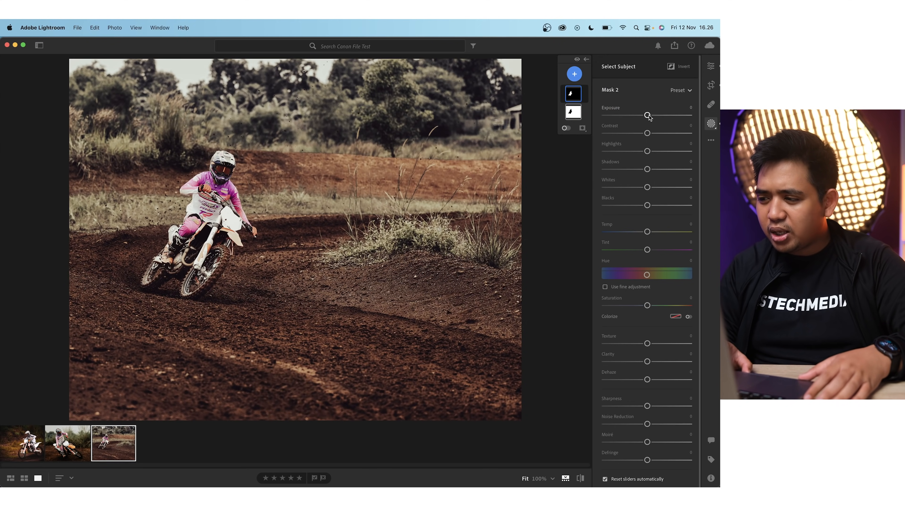
pyautogui.moveTo(649, 134); pyautogui.dragTo(661, 135)
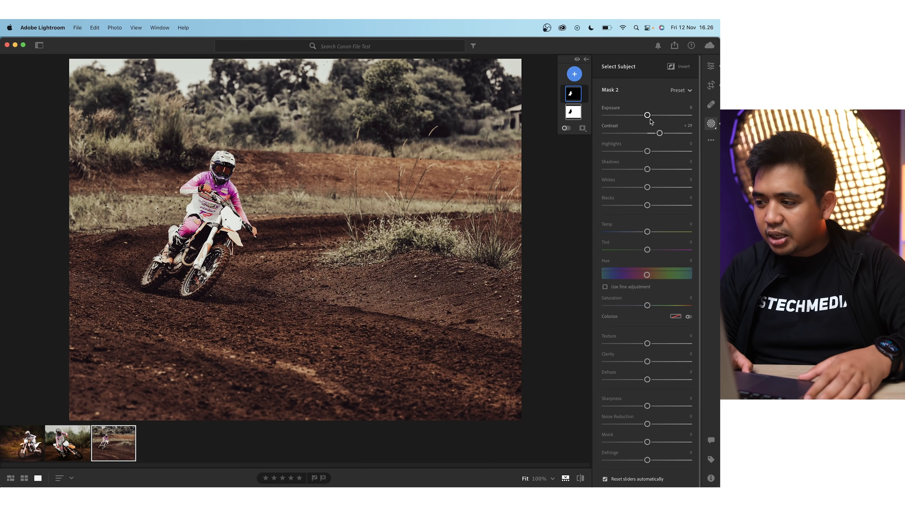
pyautogui.moveTo(647, 115); pyautogui.dragTo(644, 115)
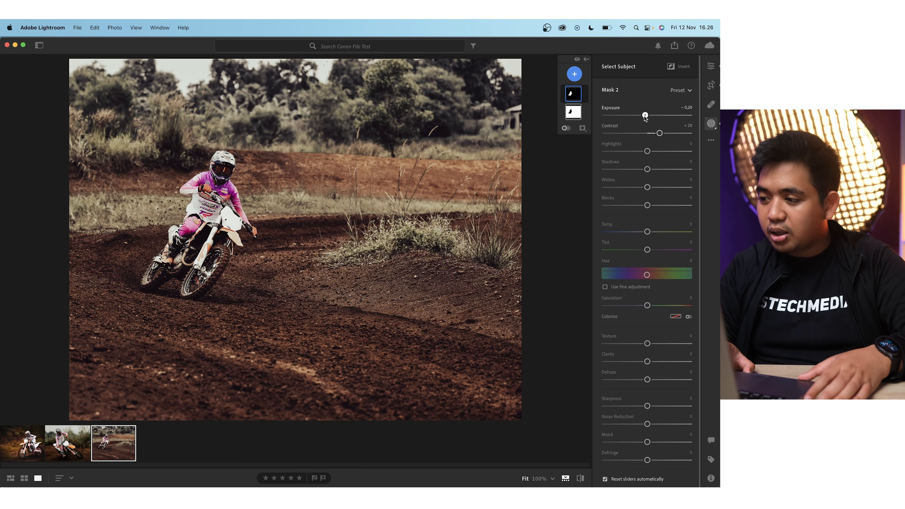
pyautogui.moveTo(645, 115); pyautogui.dragTo(645, 115)
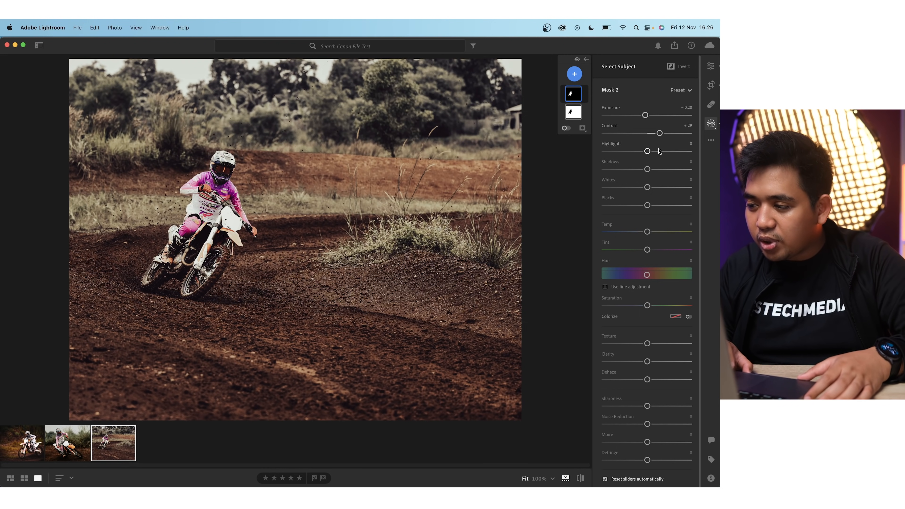
# - Try Shadows at about +35, +8 and +3 on the rider mask, and reset Shadows to 0
pyautogui.moveTo(647, 170); pyautogui.dragTo(660, 169)
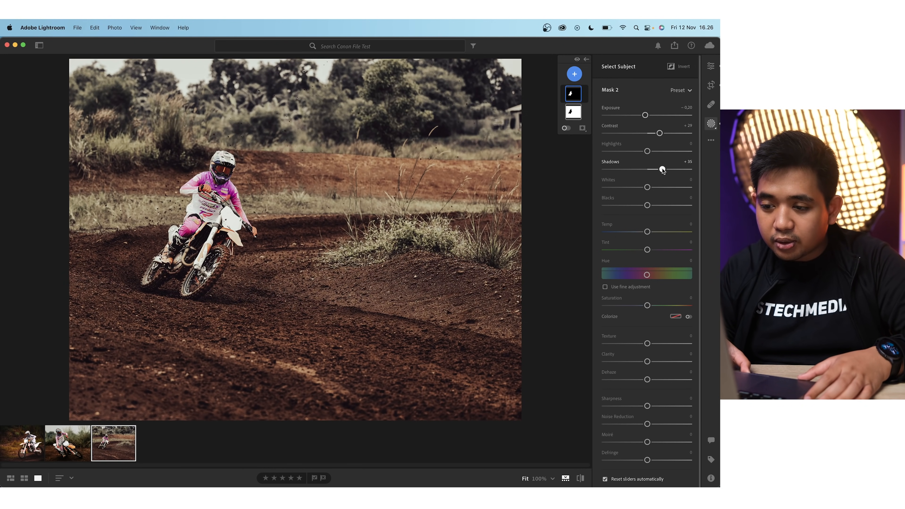
pyautogui.moveTo(652, 170); pyautogui.dragTo(650, 170)
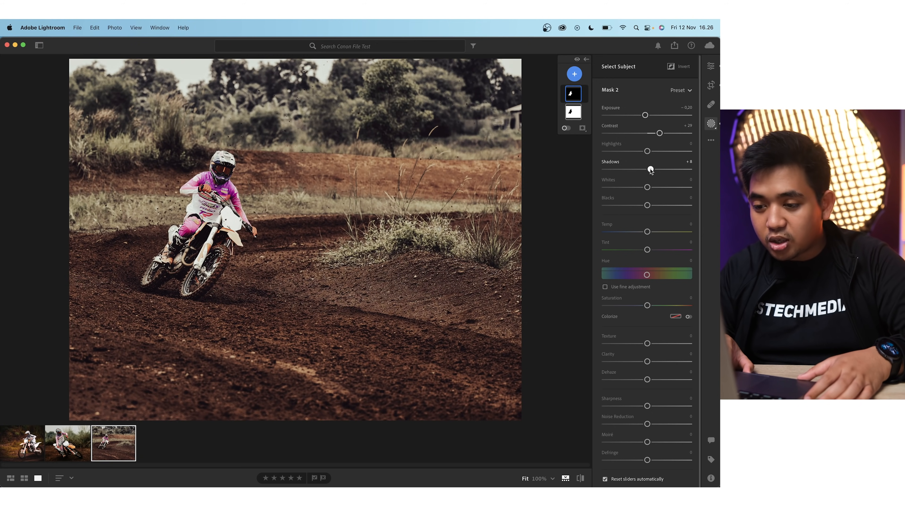
pyautogui.moveTo(649, 170); pyautogui.dragTo(648, 171)
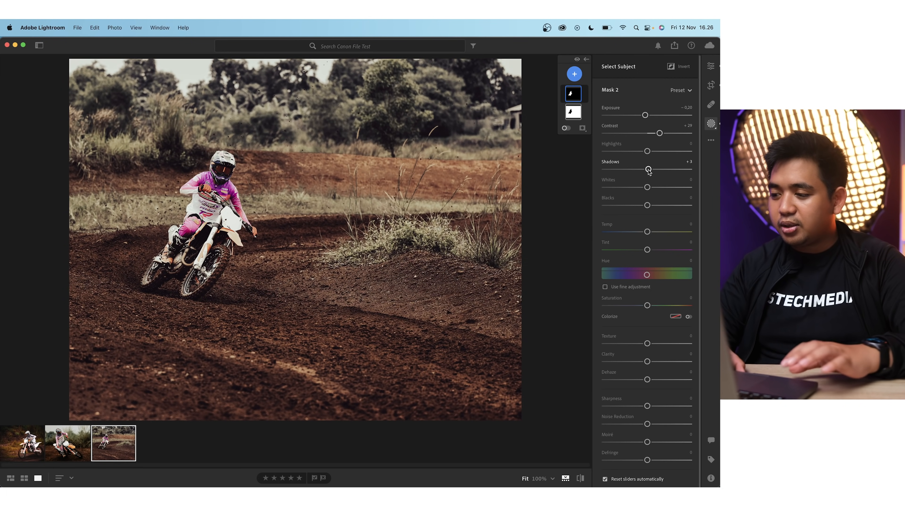
pyautogui.click(690, 162)
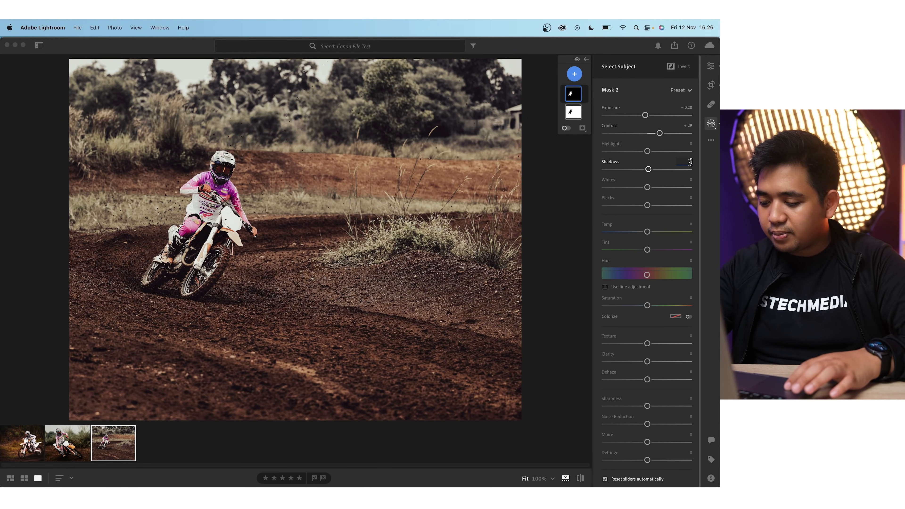
pyautogui.write('0')
pyautogui.press('Return')
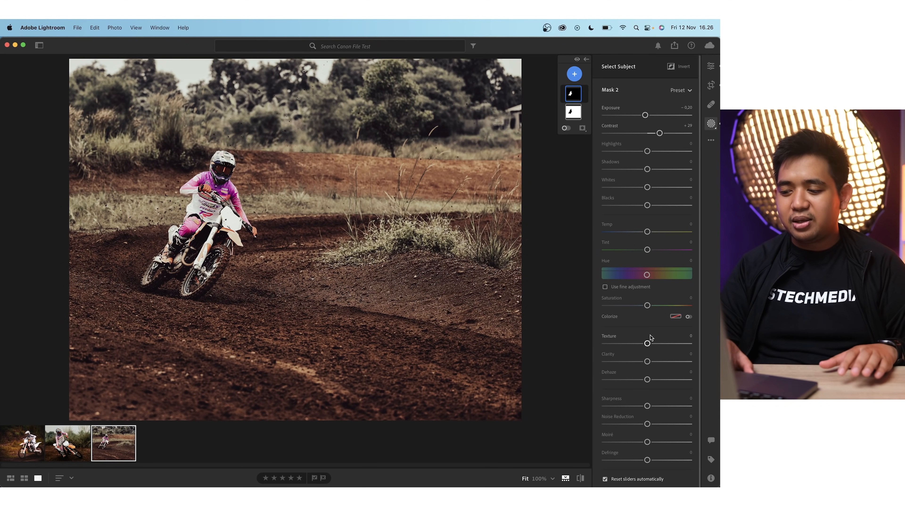
# - Compare the edit with the original photo and inspect the rider and the surrounding dirt up close
pyautogui.click(580, 479)
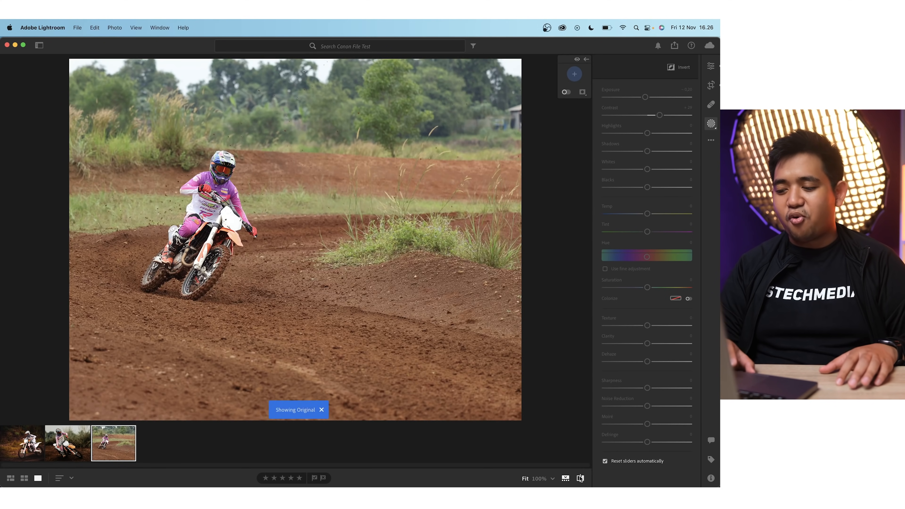
pyautogui.click(579, 478)
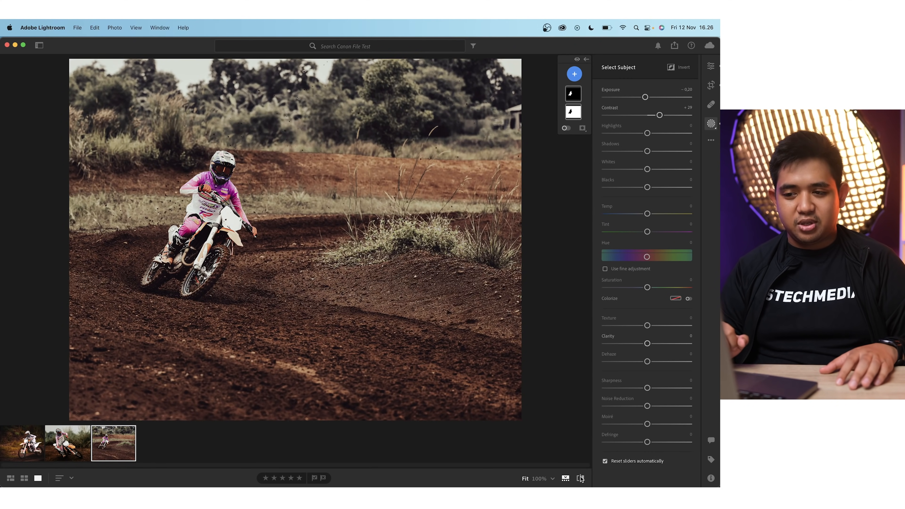
pyautogui.click(284, 286)
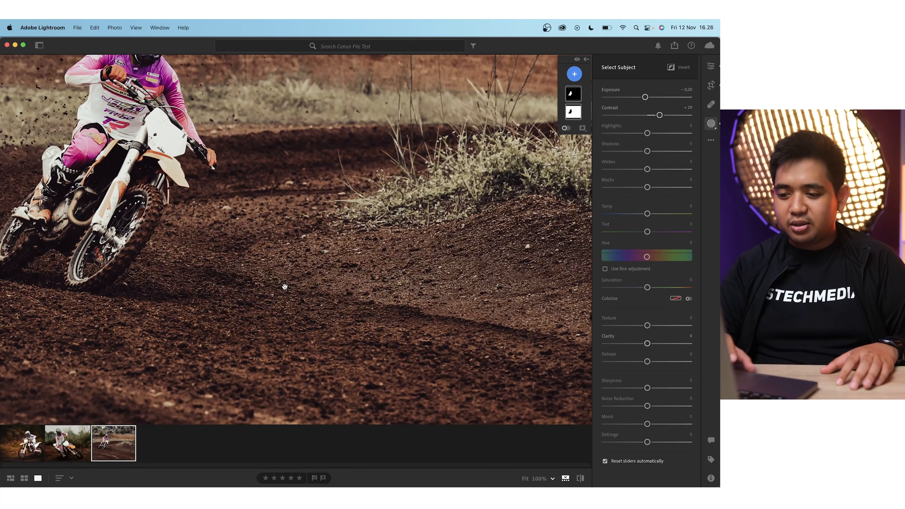
pyautogui.scroll(-3, 285, 286)
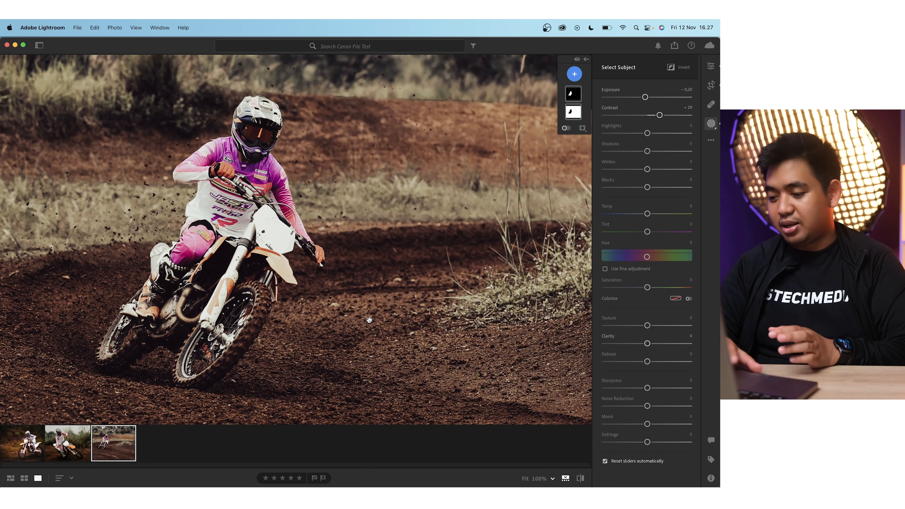
# - Compare the third photo's edit with its original, and review the other two edited motocross photos
pyautogui.click(580, 479)
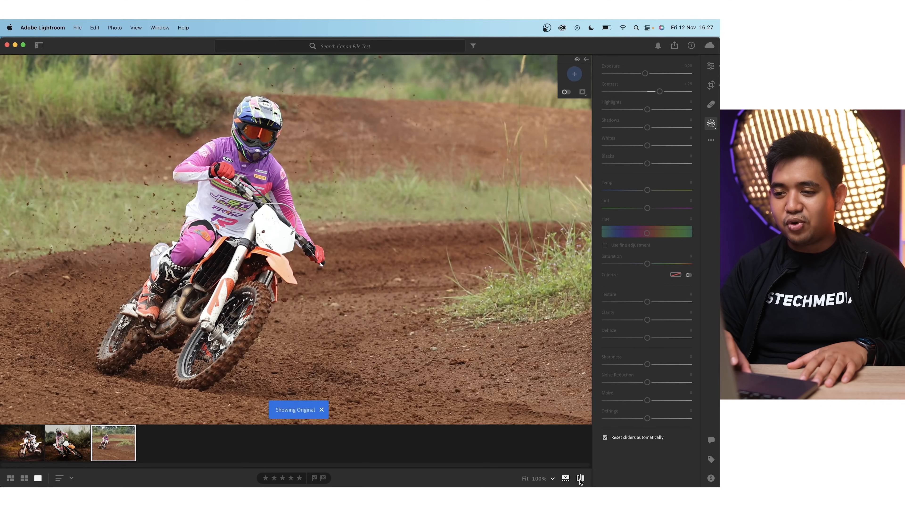
pyautogui.click(581, 478)
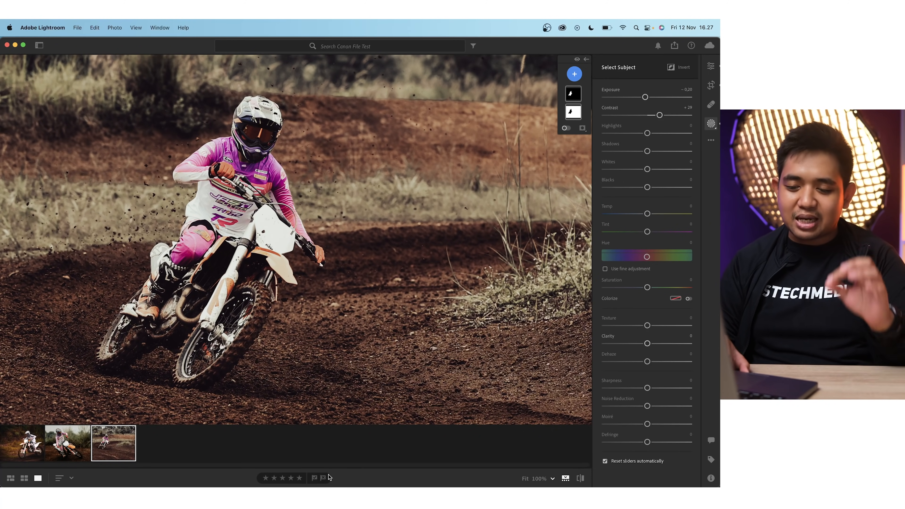
pyautogui.click(77, 445)
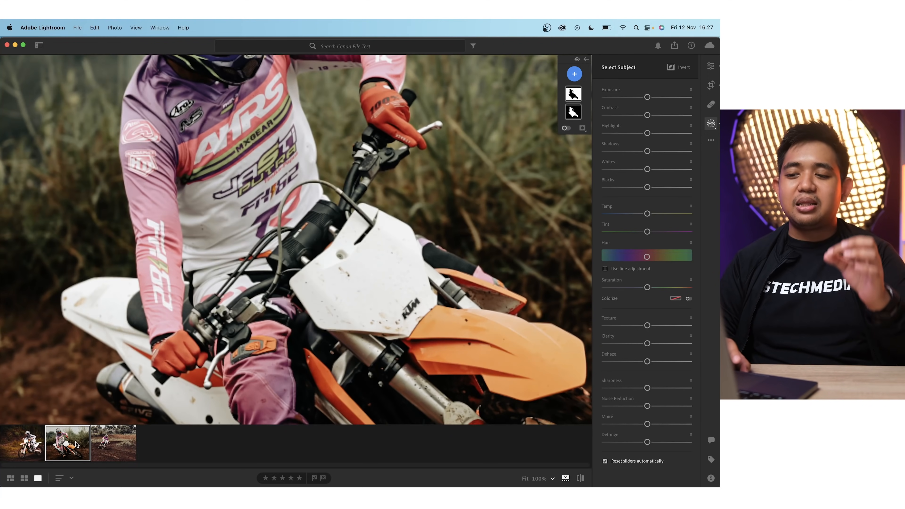
pyautogui.moveTo(236, 229); pyautogui.dragTo(289, 334)
pyautogui.scroll(-5, 289, 334)
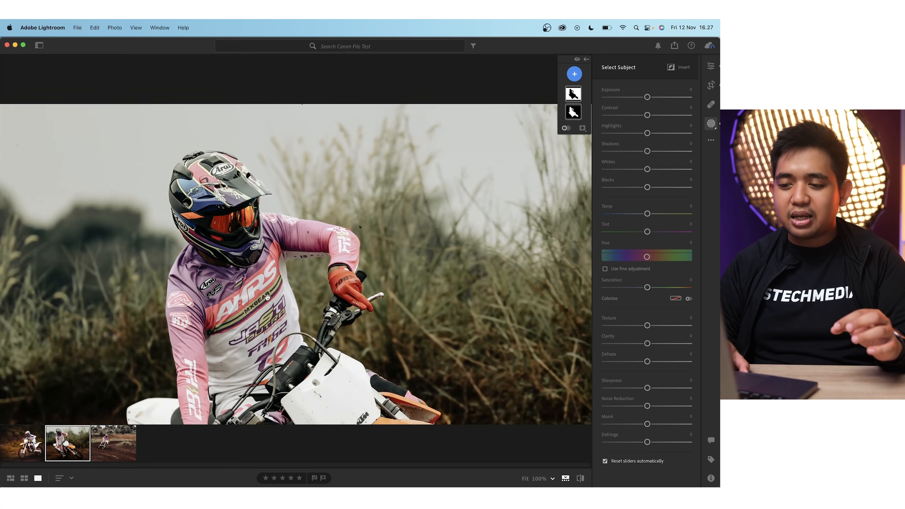
pyautogui.moveTo(267, 296); pyautogui.dragTo(236, 212)
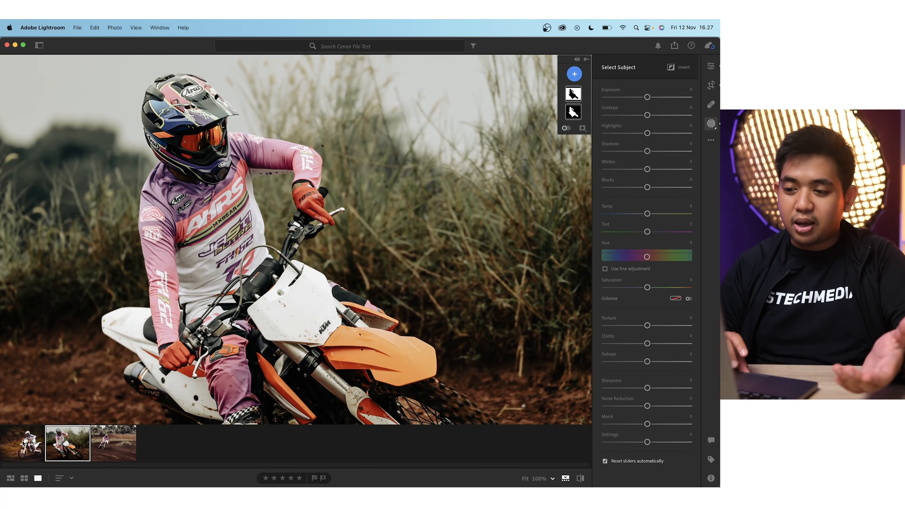
pyautogui.click(23, 443)
pyautogui.moveTo(339, 238); pyautogui.dragTo(348, 208)
pyautogui.click(348, 208)
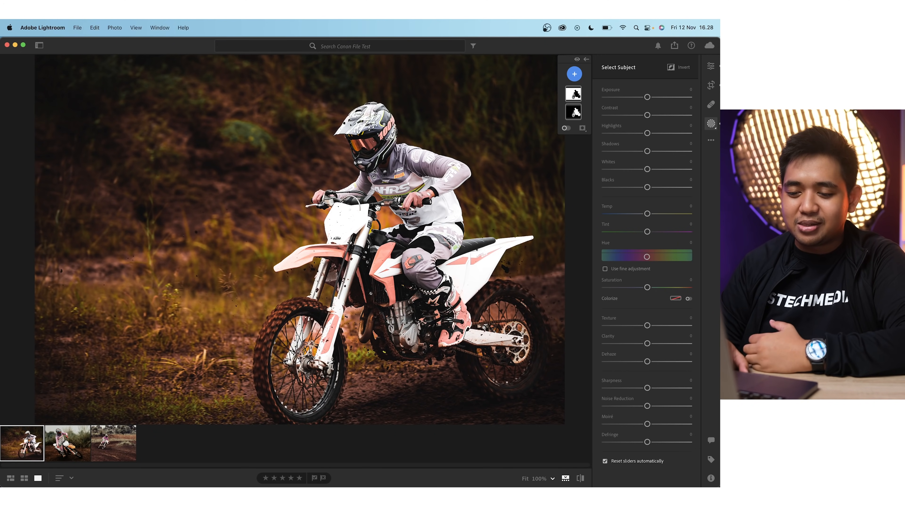
# - Try a new Brush mask painted over the rider and bike in the third photo, and delete that mask
pyautogui.click(125, 444)
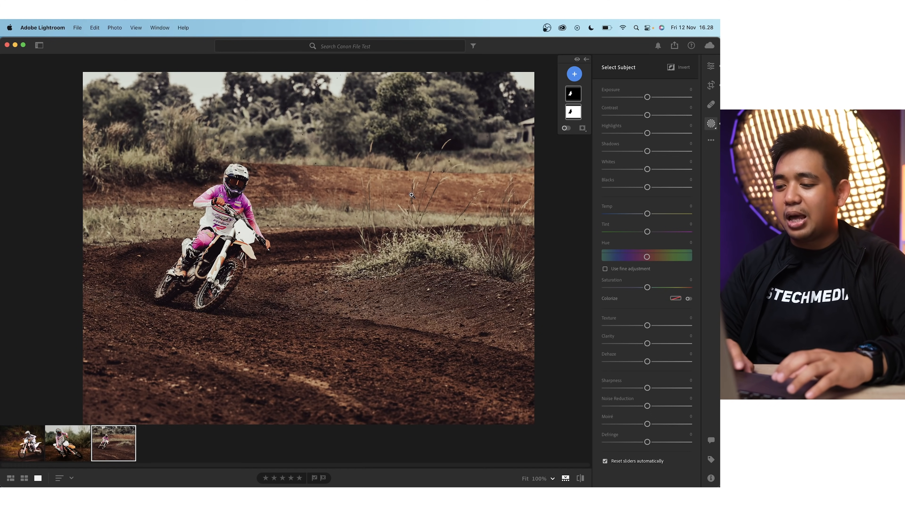
pyautogui.click(574, 73)
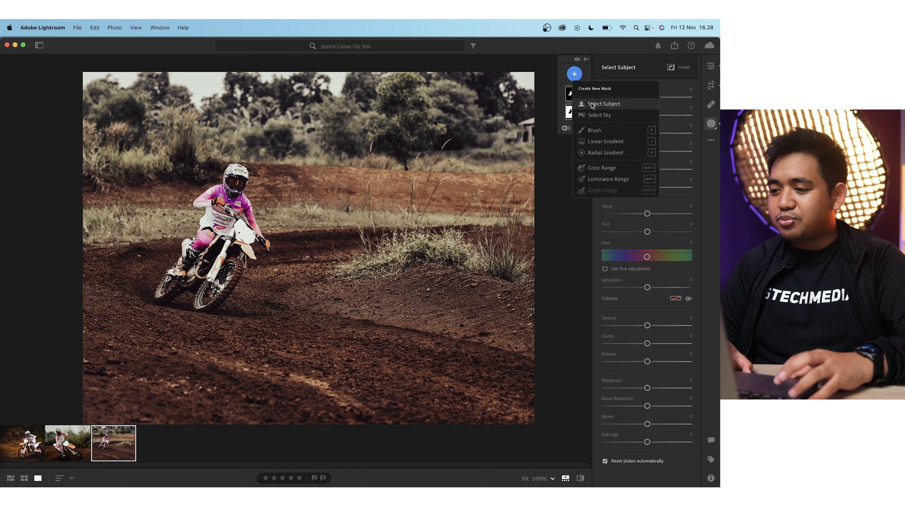
pyautogui.click(594, 130)
pyautogui.moveTo(265, 199)
pyautogui.mouseDown()
pyautogui.moveTo(237, 182)
pyautogui.moveTo(205, 232)
pyautogui.moveTo(216, 226)
pyautogui.moveTo(231, 272)
pyautogui.moveTo(215, 262)
pyautogui.moveTo(200, 274)
pyautogui.moveTo(197, 259)
pyautogui.moveTo(182, 296)
pyautogui.moveTo(232, 282)
pyautogui.mouseUp()
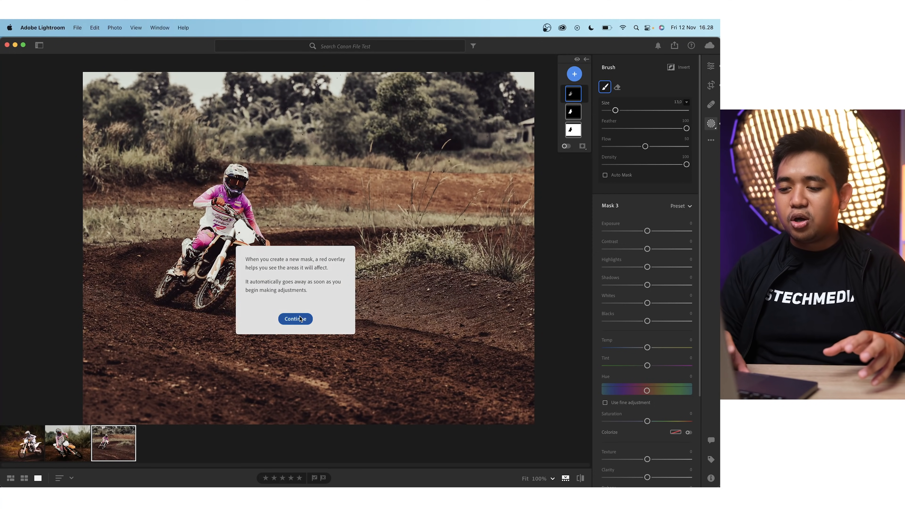
pyautogui.click(300, 319)
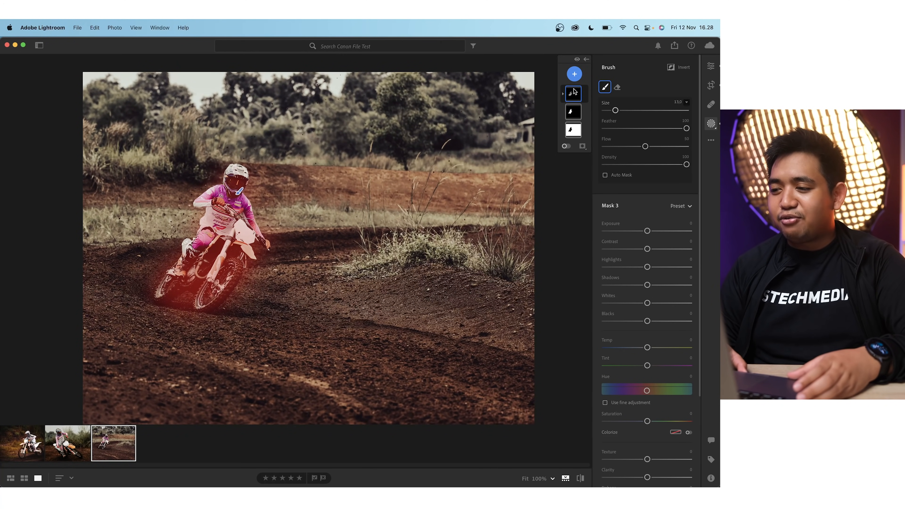
pyautogui.rightClick(573, 95)
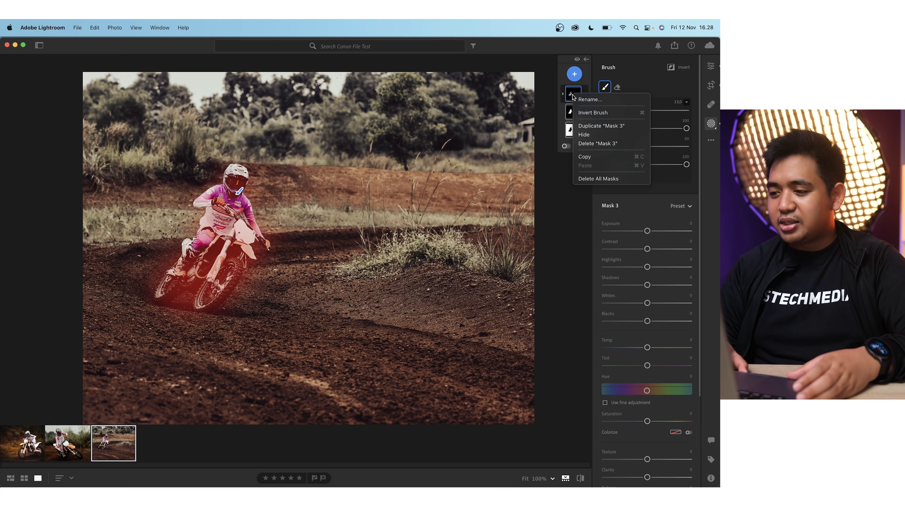
pyautogui.click(604, 144)
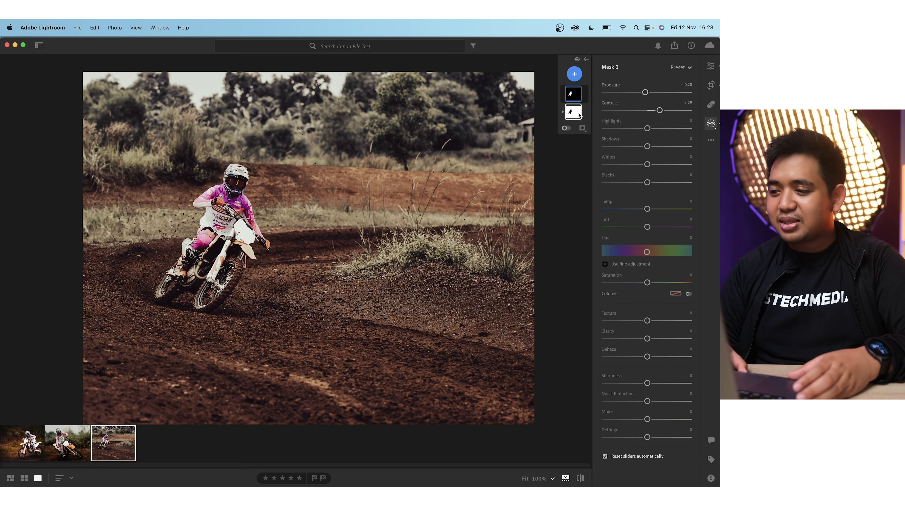